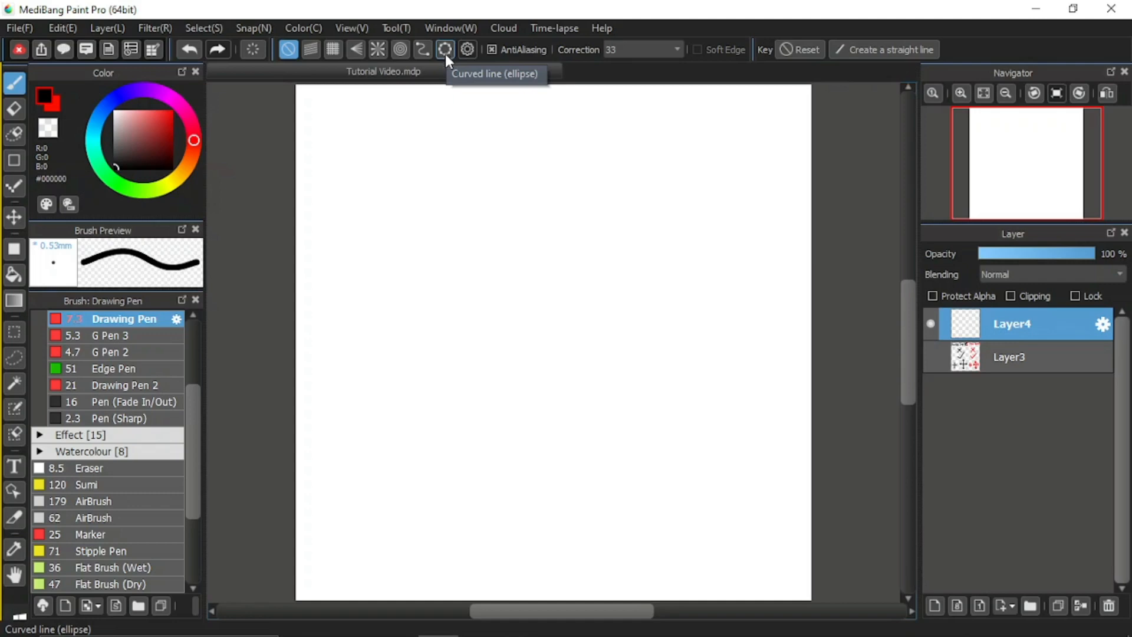
Step: Create a circular guide with the Curved line (ellipse) snap and trace it fully with the Drawing Pen
click(444, 50)
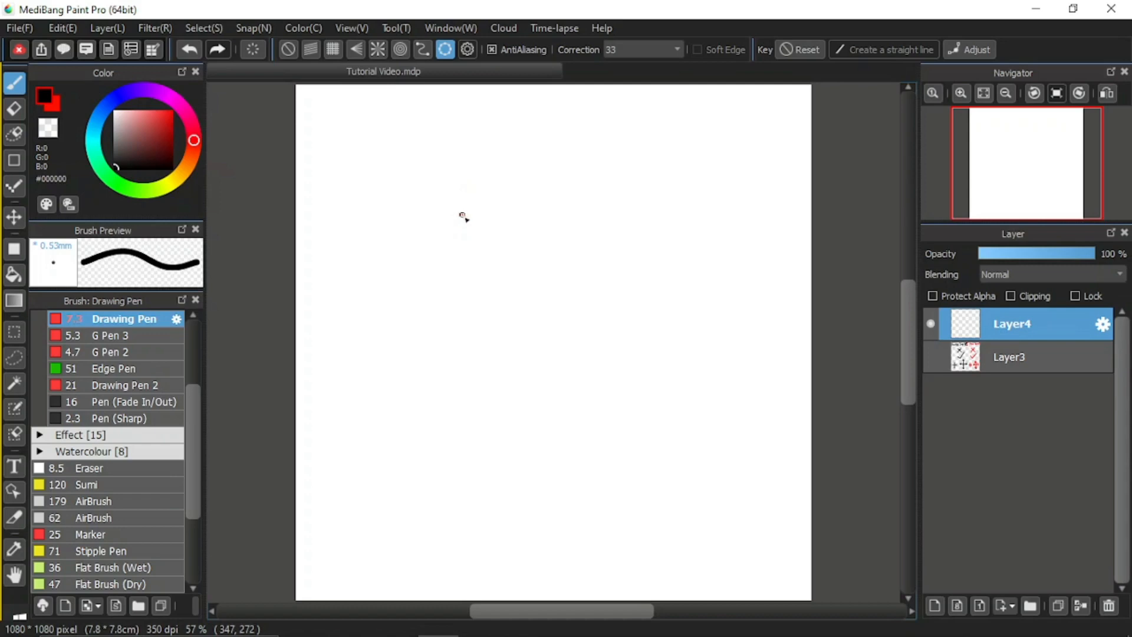
mouse_move(463, 216)
mouse_down()
mouse_move(628, 398)
mouse_move(780, 511)
mouse_move(655, 411)
mouse_move(755, 517)
mouse_move(652, 437)
mouse_move(589, 367)
mouse_move(698, 478)
mouse_move(560, 526)
mouse_move(783, 346)
mouse_move(835, 337)
mouse_move(723, 364)
mouse_move(667, 503)
mouse_move(718, 521)
mouse_move(744, 500)
mouse_up()
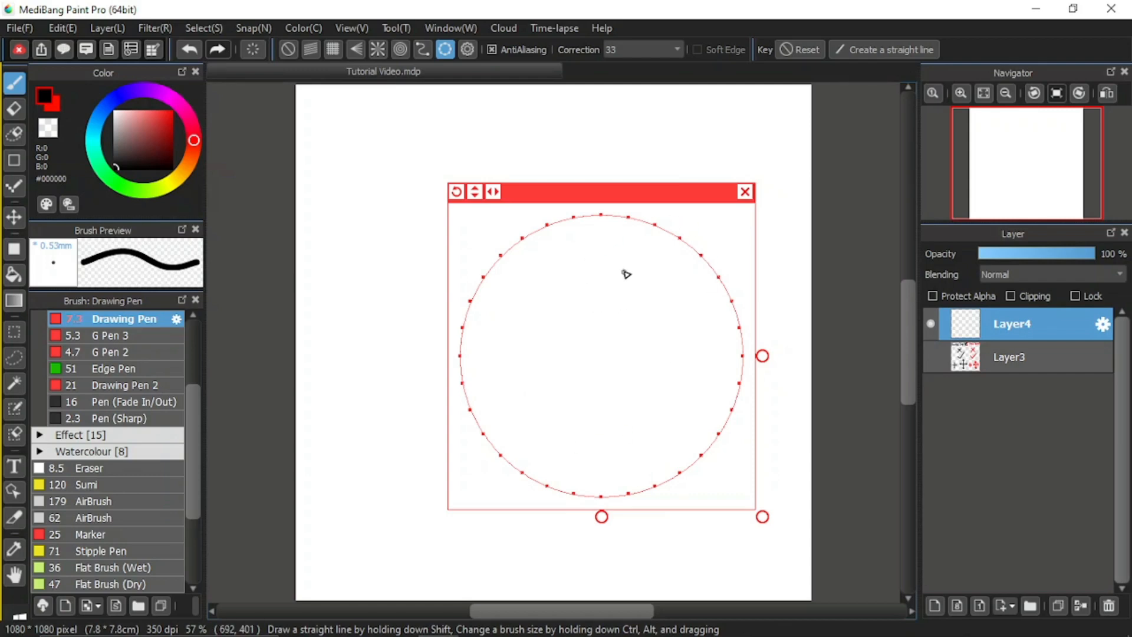
mouse_move(575, 224)
mouse_down()
mouse_move(521, 246)
mouse_move(501, 436)
mouse_move(703, 458)
mouse_move(662, 229)
mouse_move(576, 217)
mouse_up()
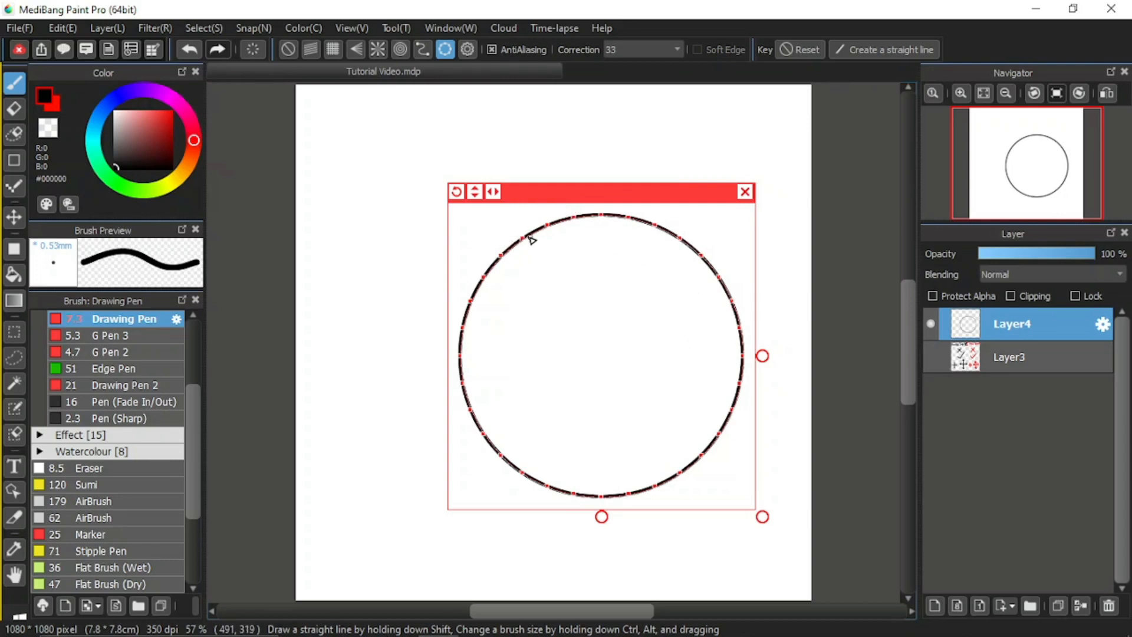
scroll(525, 234, down, 4)
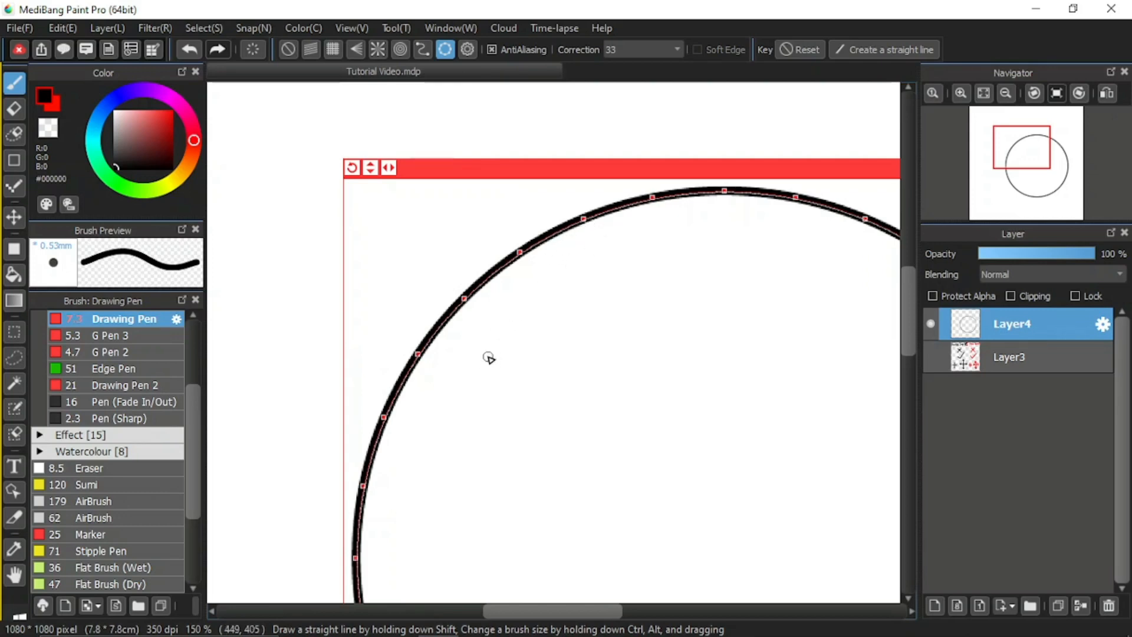
click(983, 92)
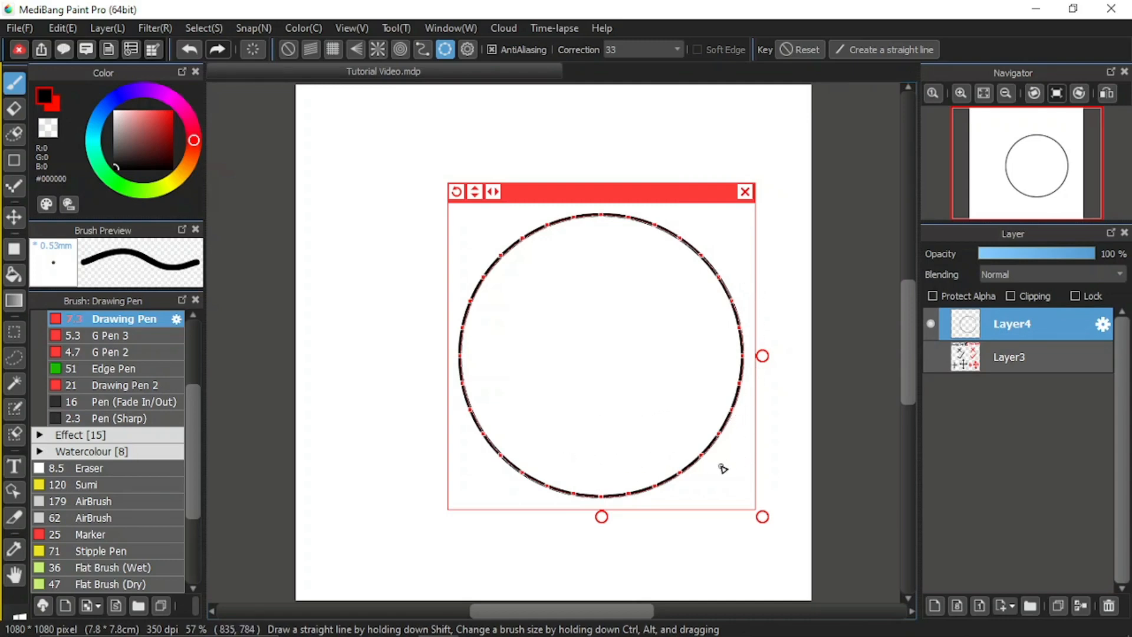
Step: Reshape the circular guide into a tall, narrow ellipse and rotate it counterclockwise to a diagonal tilt
mouse_move(762, 516)
mouse_down()
mouse_move(672, 450)
mouse_move(749, 503)
mouse_up()
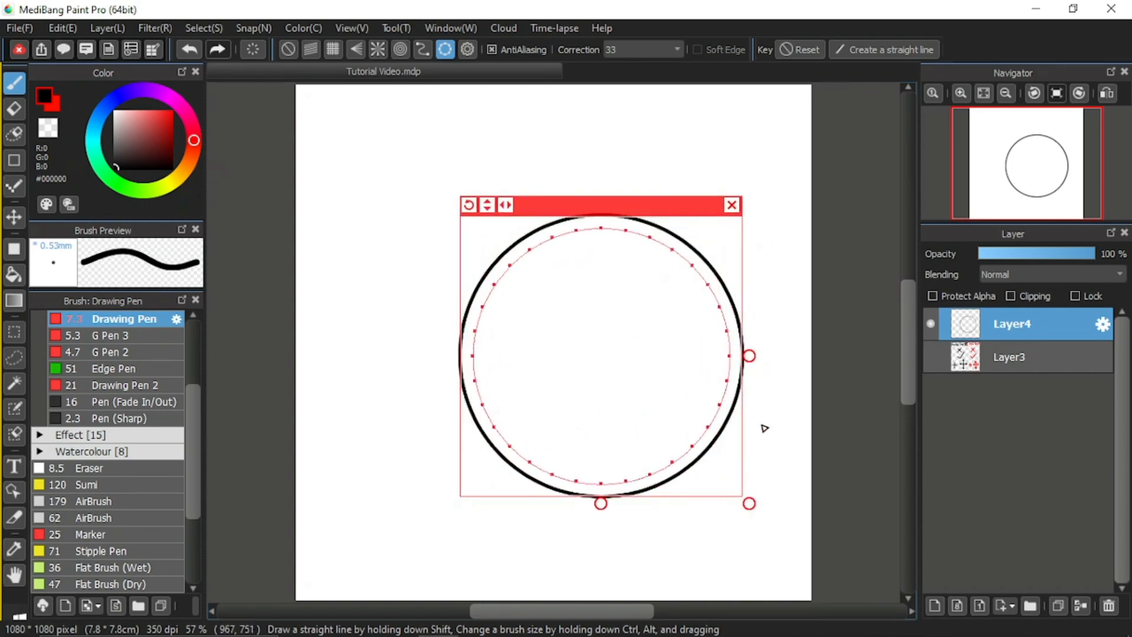
drag(606, 508, 624, 578)
drag(750, 371, 656, 407)
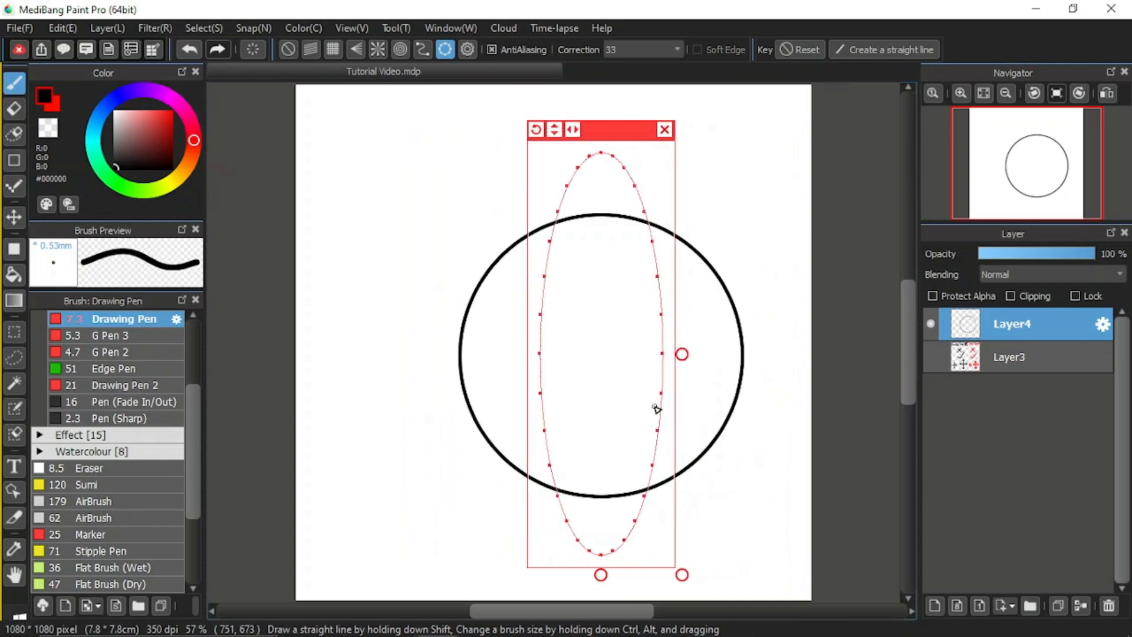
drag(536, 129, 481, 161)
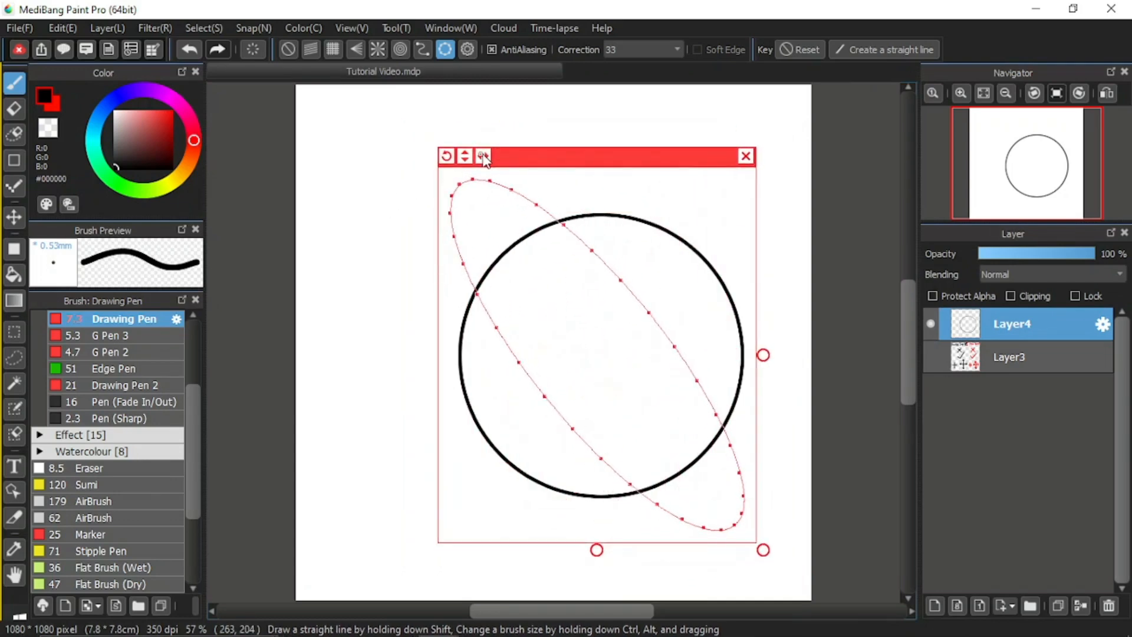
Step: Flip the ellipse guide vertically and horizontally until it leans up to the right, and trace it with the Drawing Pen
click(465, 157)
click(465, 158)
click(465, 157)
click(465, 157)
click(484, 156)
click(484, 157)
click(484, 156)
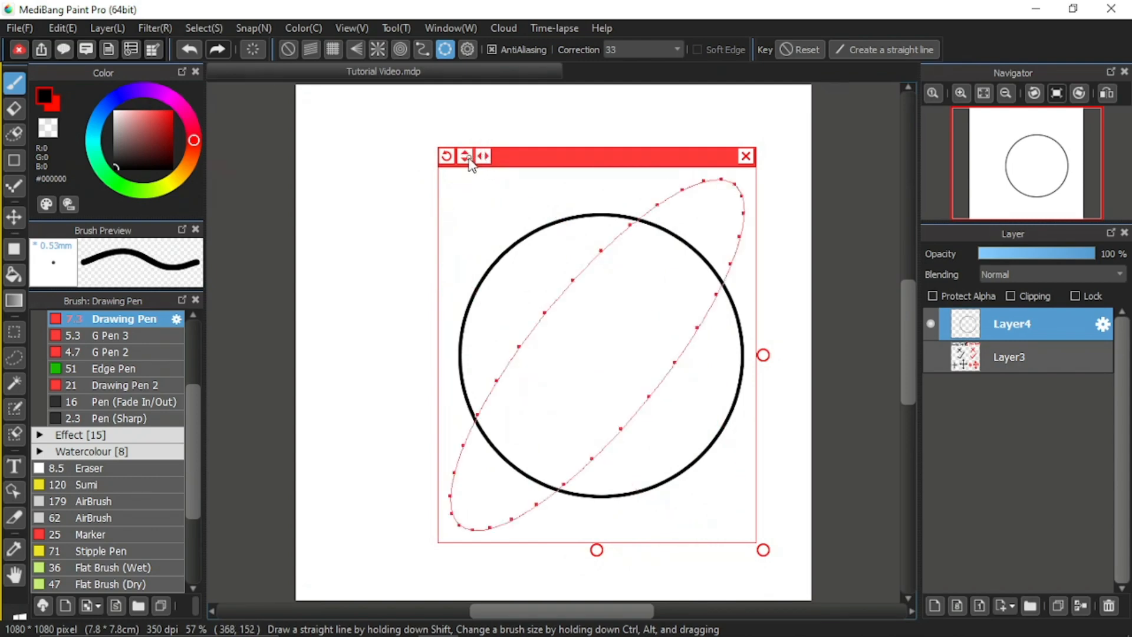
click(465, 157)
click(483, 157)
mouse_move(625, 232)
mouse_down()
mouse_move(537, 328)
mouse_move(480, 438)
mouse_move(464, 494)
mouse_move(497, 533)
mouse_move(601, 460)
mouse_move(744, 290)
mouse_move(744, 193)
mouse_move(656, 196)
mouse_move(562, 292)
mouse_up()
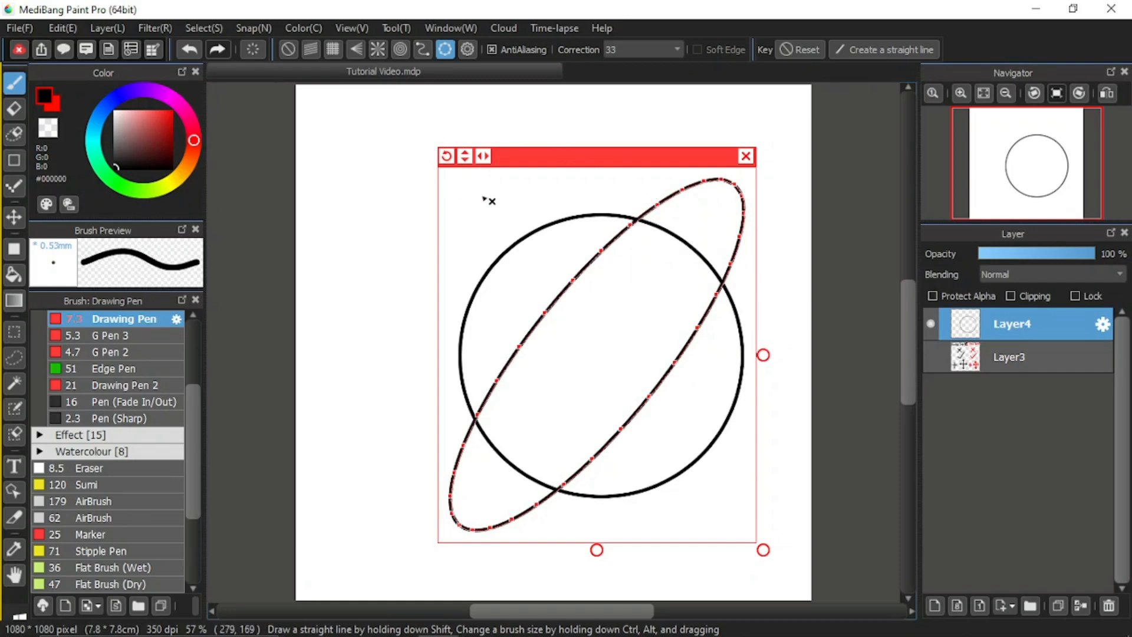
Step: Replace the ellipse guide with a new circular one over the canvas's upper-left area, and turn snapping off
click(468, 49)
drag(361, 146, 627, 409)
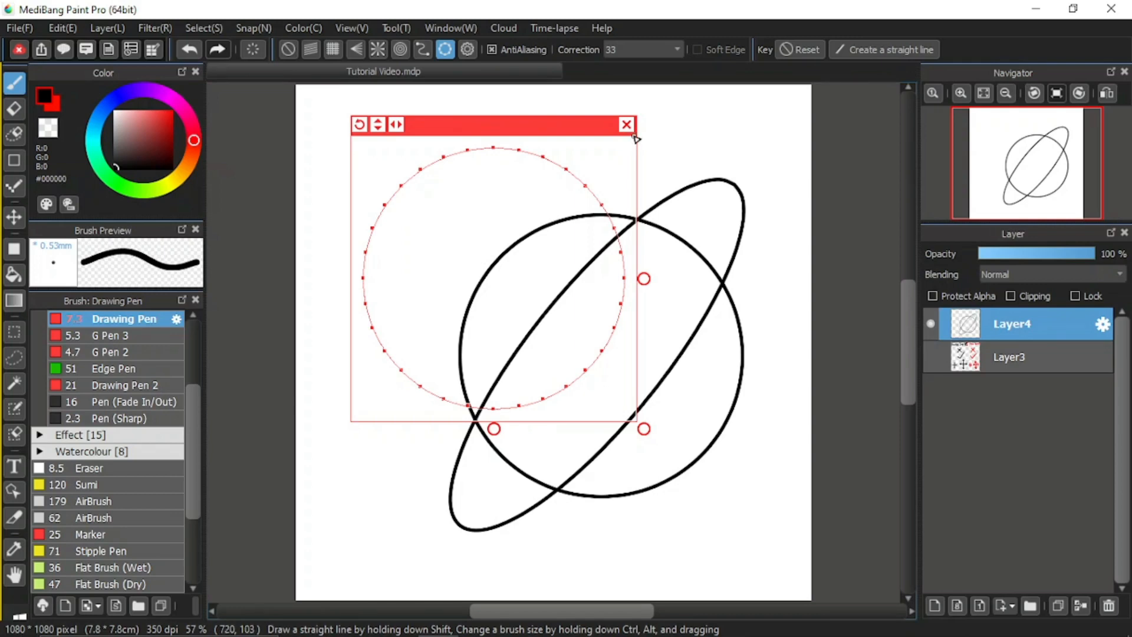
click(292, 48)
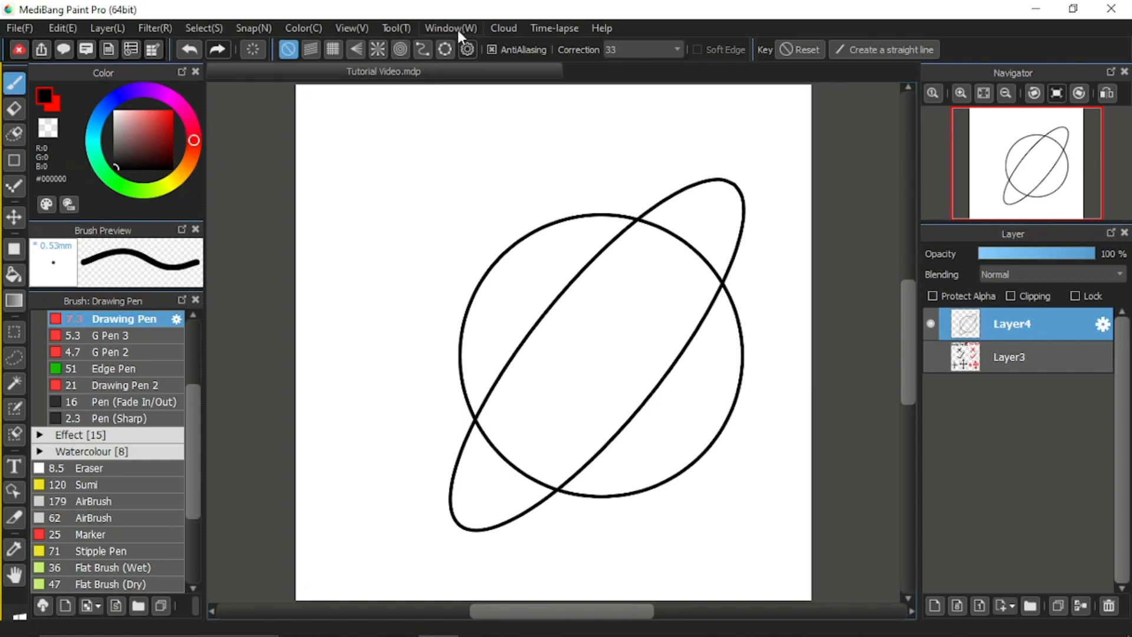
Step: Plot a wavy Curve snap guide across the upper canvas and stroke it with Draw Curve
click(254, 28)
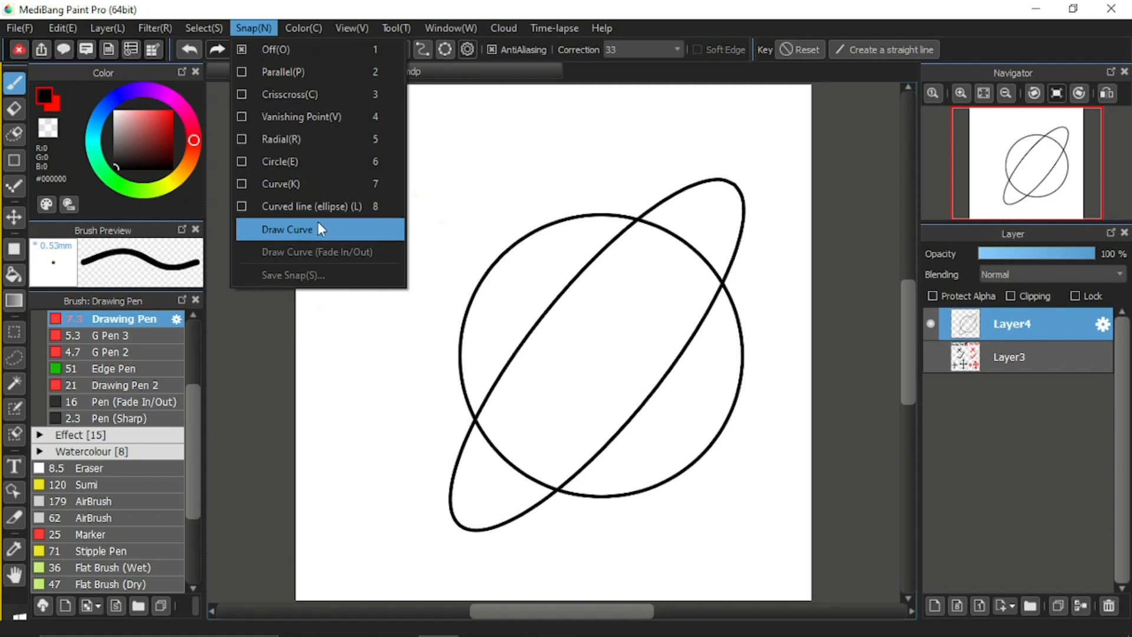
click(324, 189)
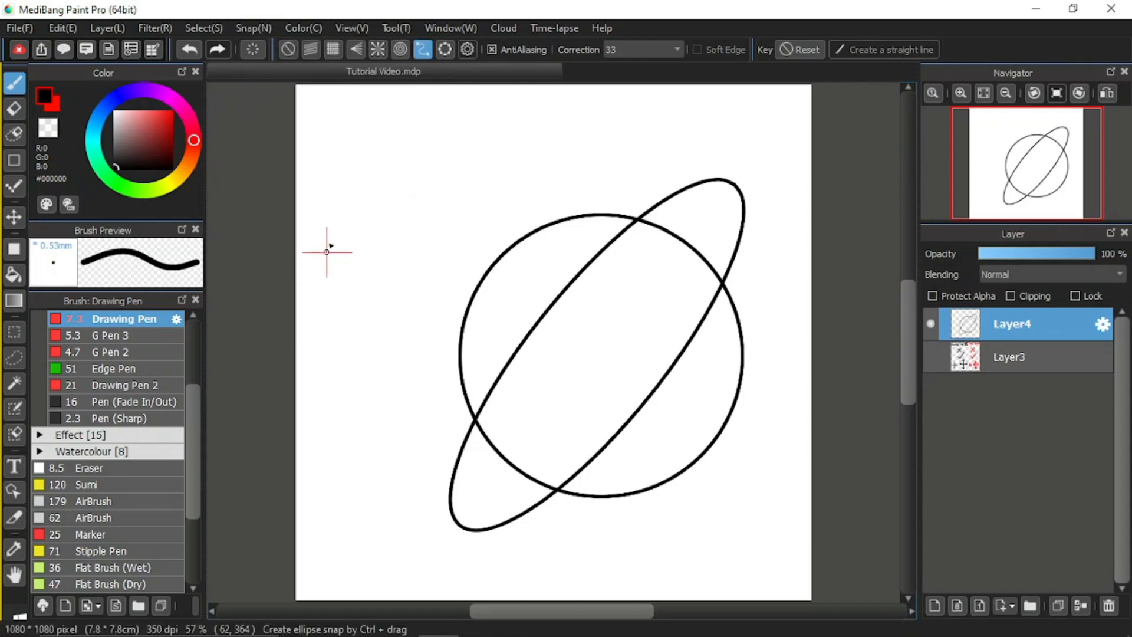
click(337, 181)
click(365, 244)
click(430, 249)
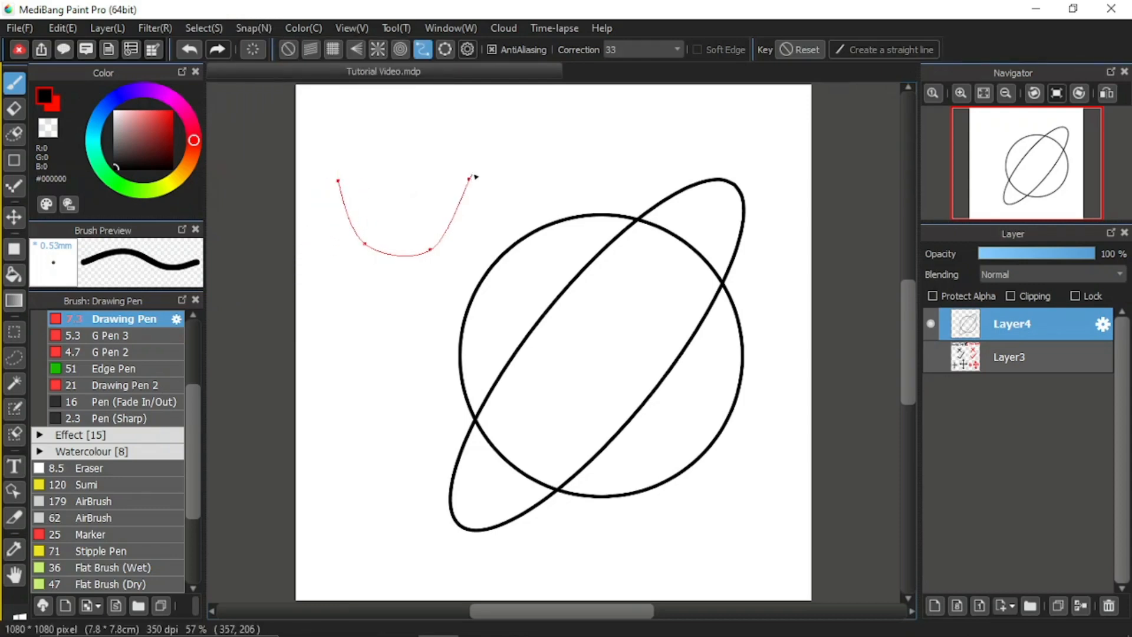
click(469, 178)
click(513, 147)
click(561, 168)
click(589, 234)
click(627, 250)
click(670, 217)
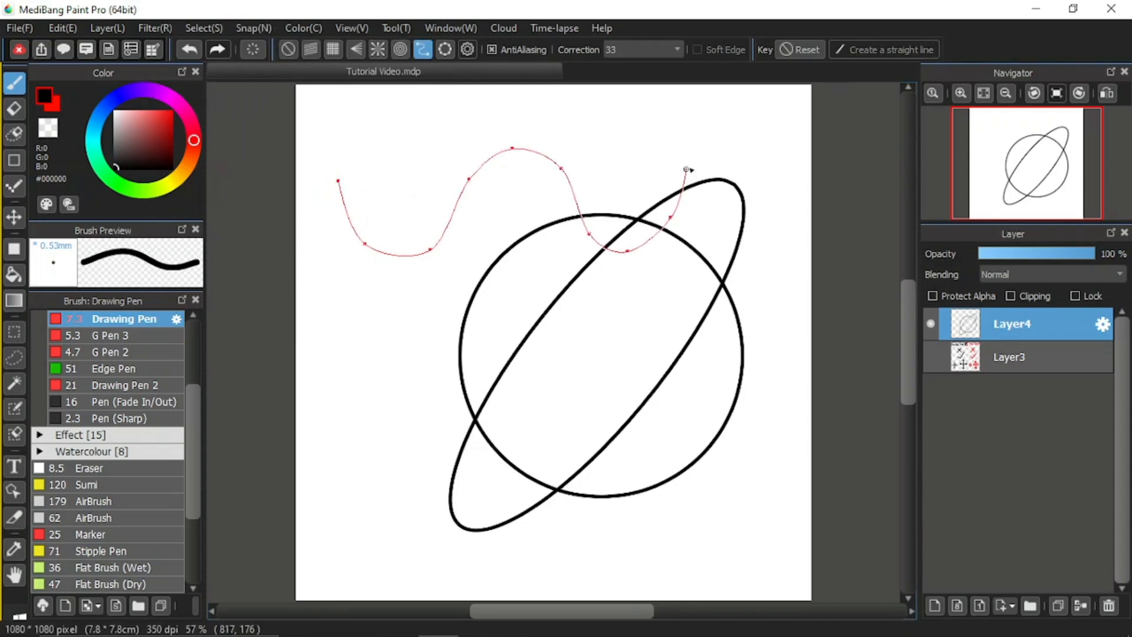
click(686, 169)
click(712, 150)
click(745, 151)
double_click(760, 154)
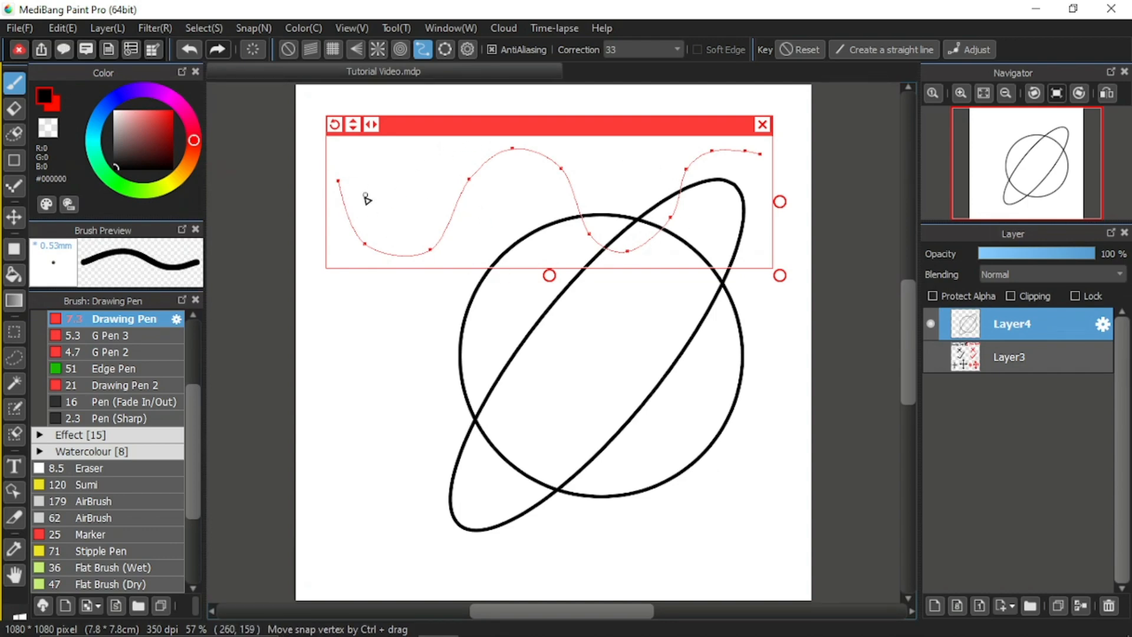
click(252, 30)
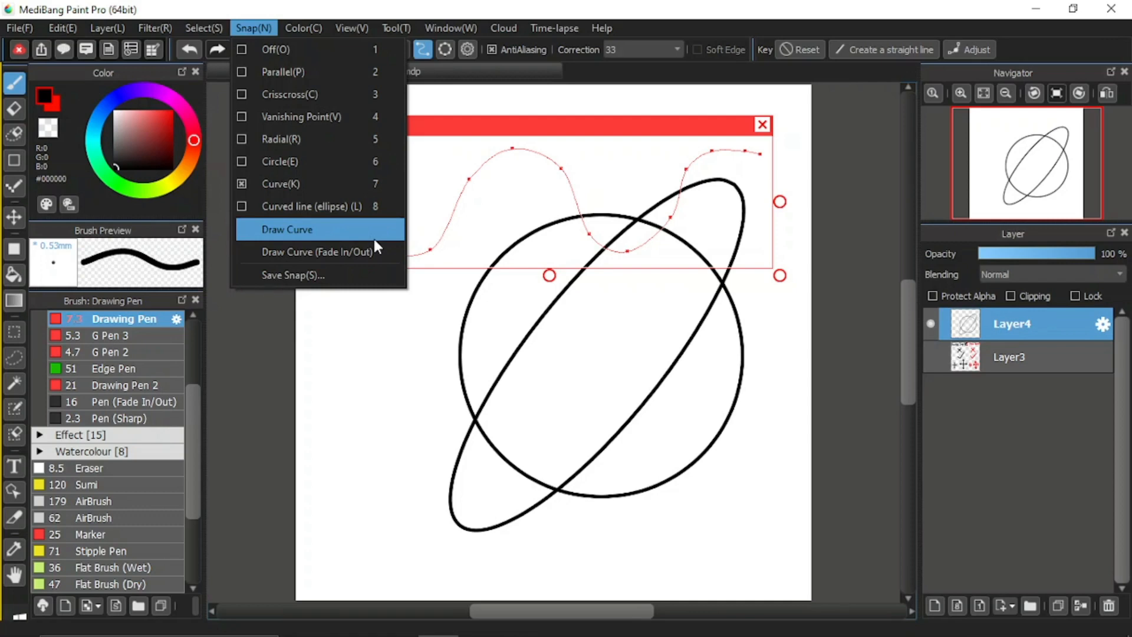
click(331, 234)
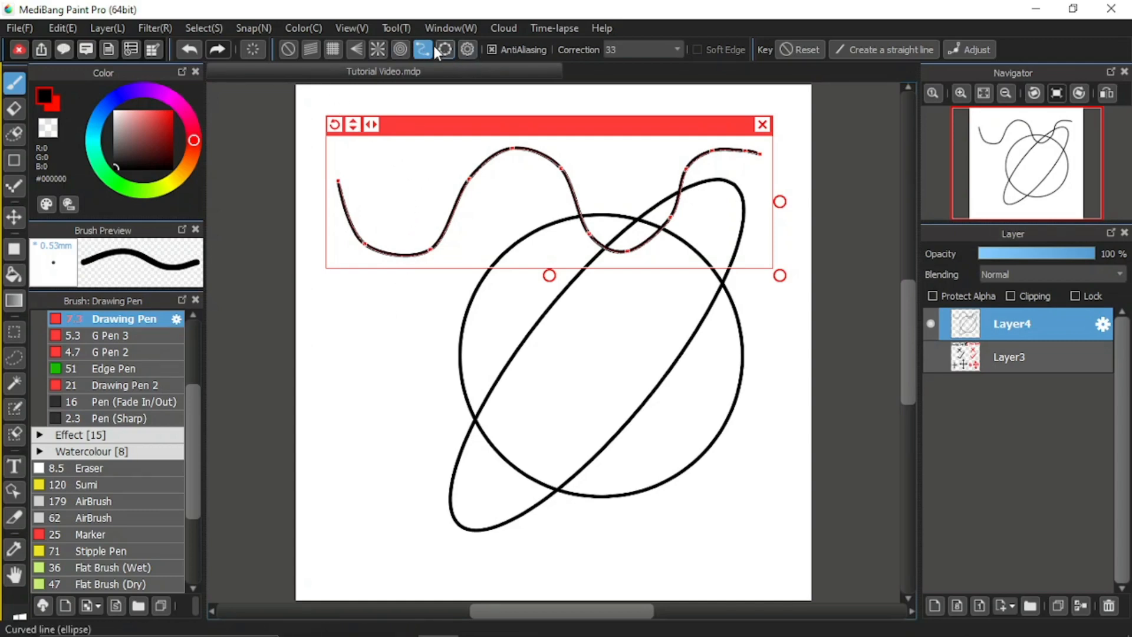
Step: Reactivate the ellipse snap, move and widen its guide into a horizontal ellipse across the lower canvas, and stroke it with Draw Curve
click(252, 28)
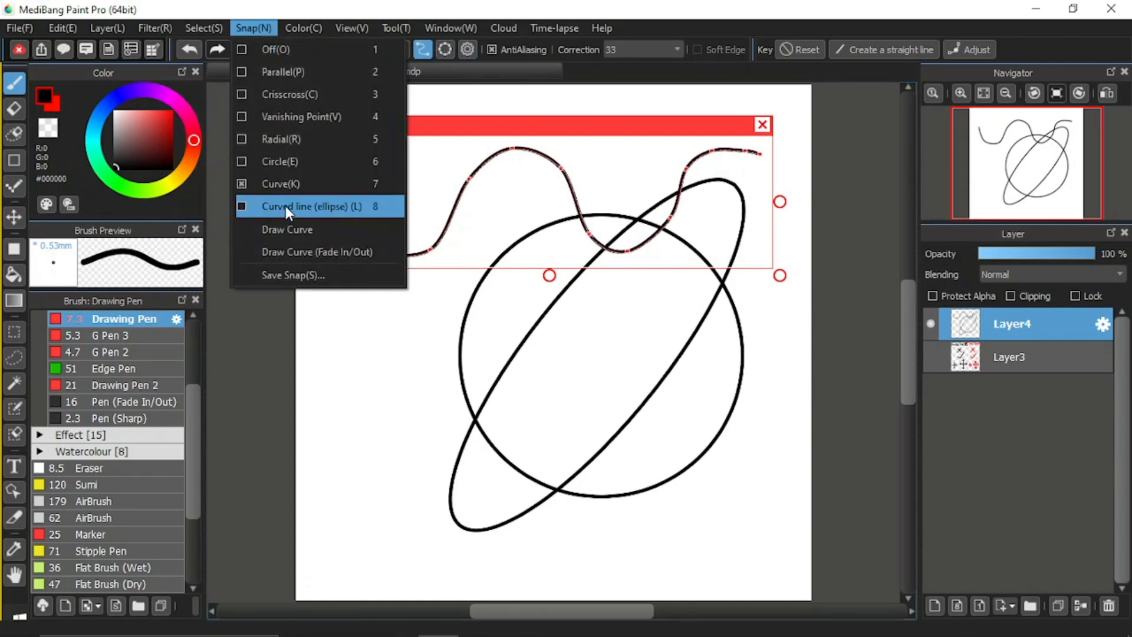
click(285, 206)
drag(548, 125, 527, 309)
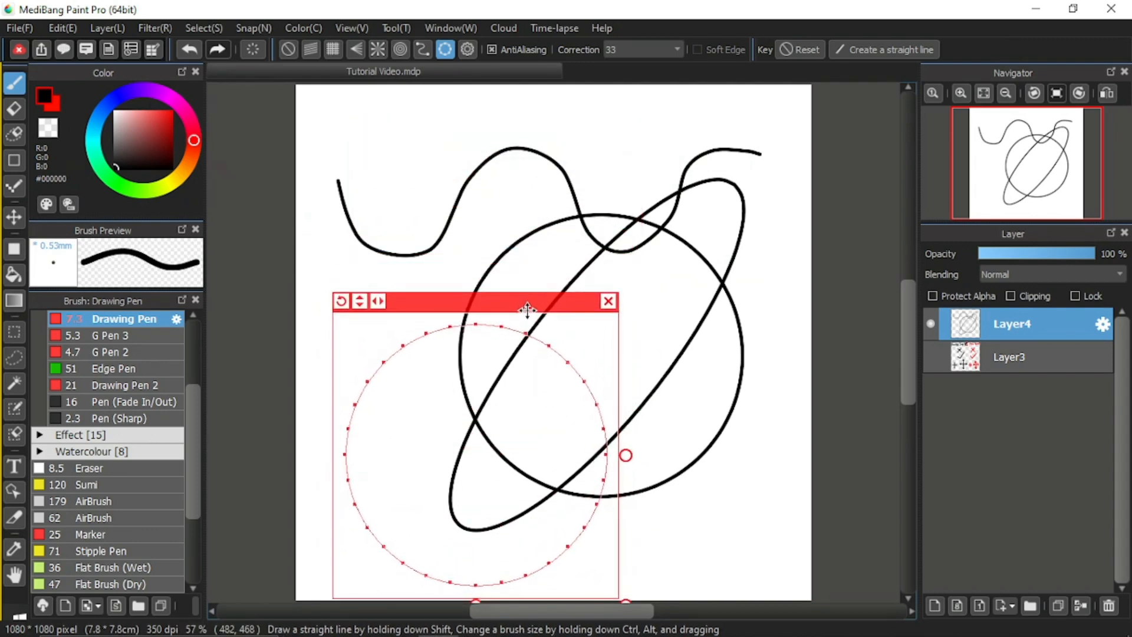
drag(632, 460, 750, 450)
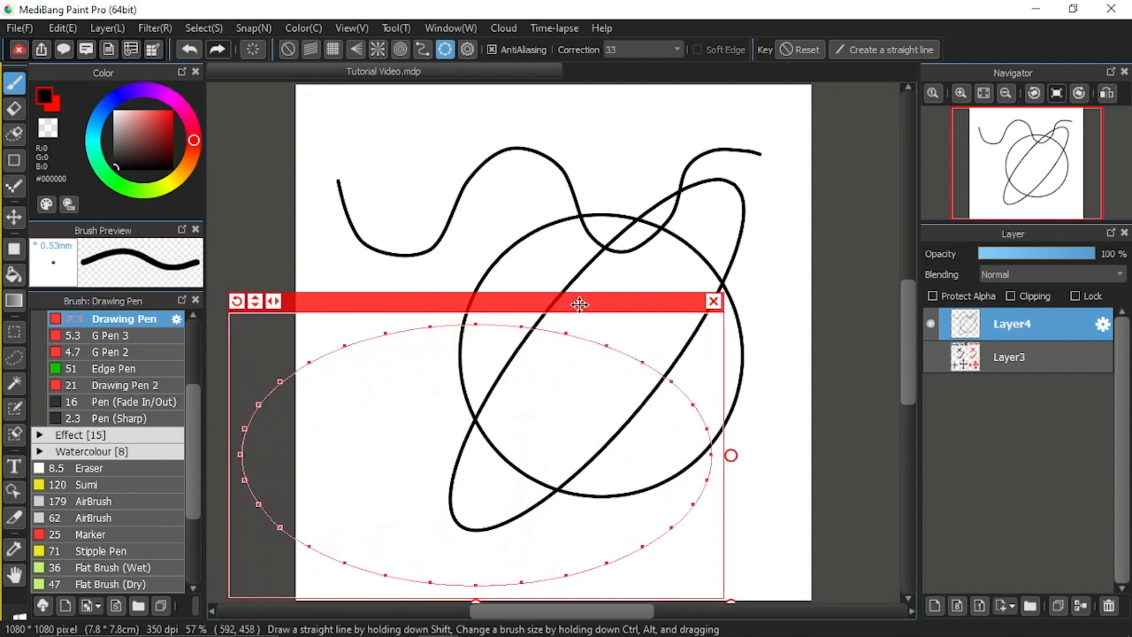
drag(579, 303, 652, 310)
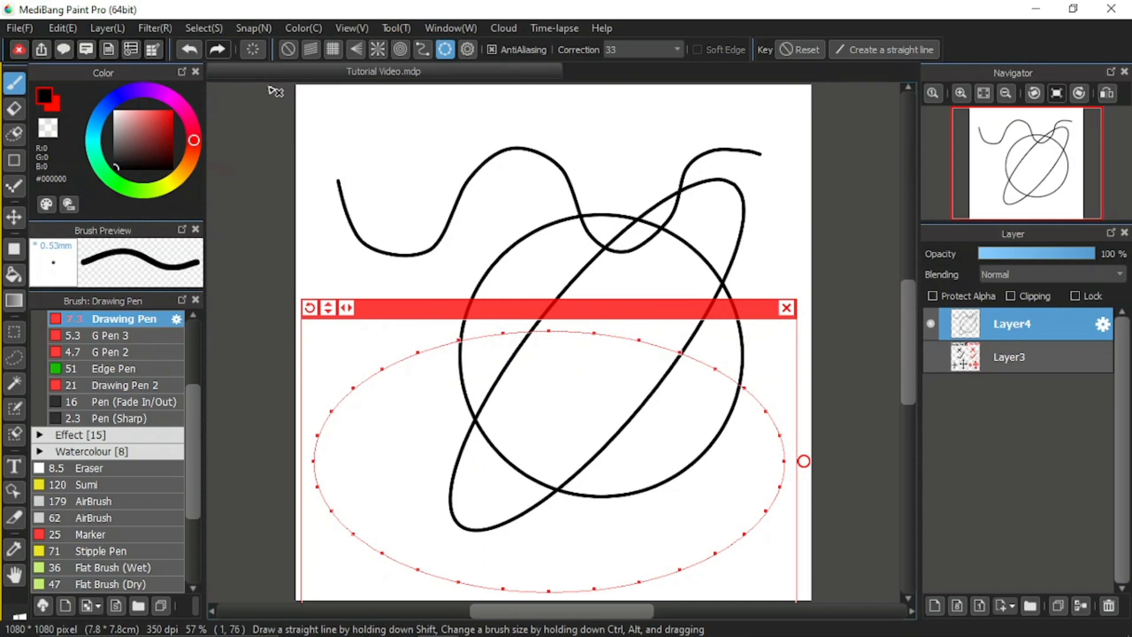
click(252, 27)
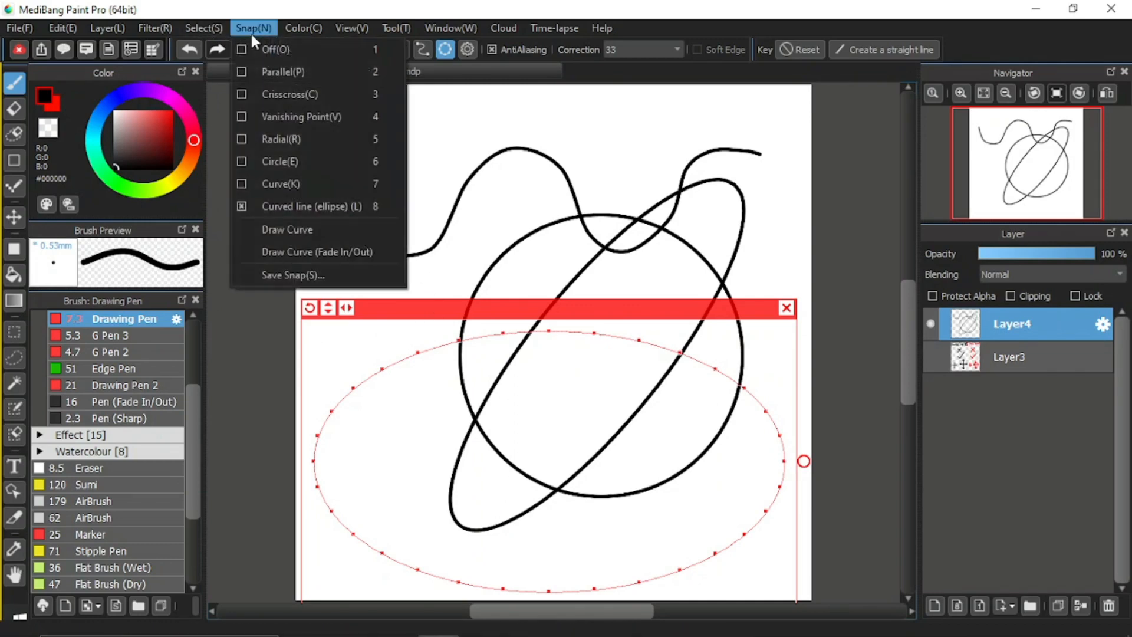
click(296, 228)
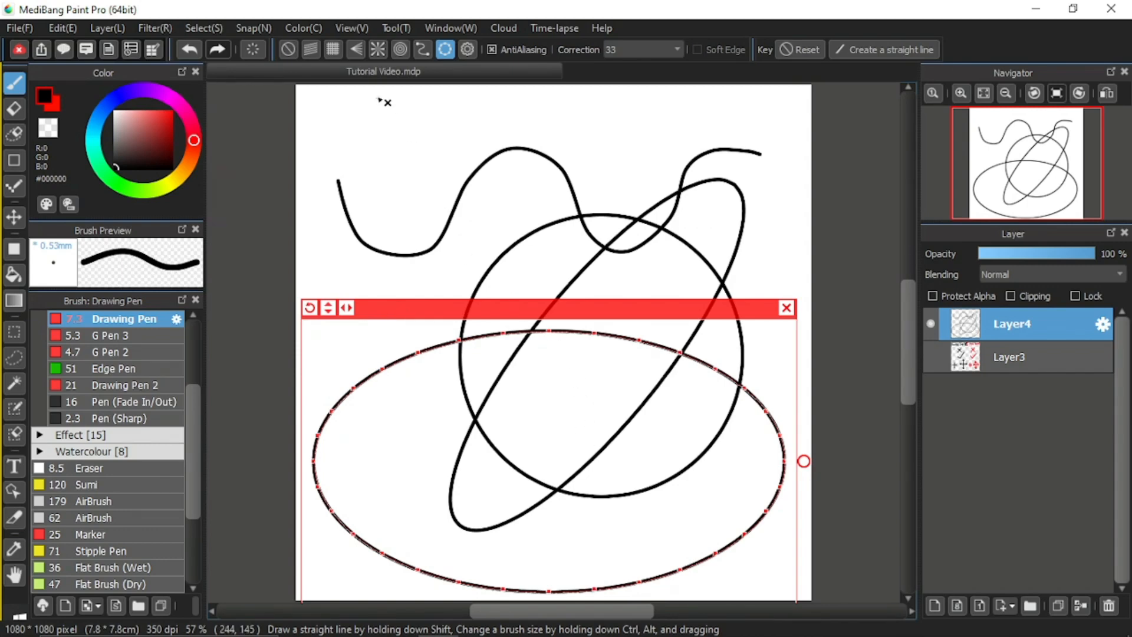
Step: Switch back to the Curve snap, move the wavy guide below the drawn wave, and stroke it with Draw Curve (Fade In/Out)
click(429, 51)
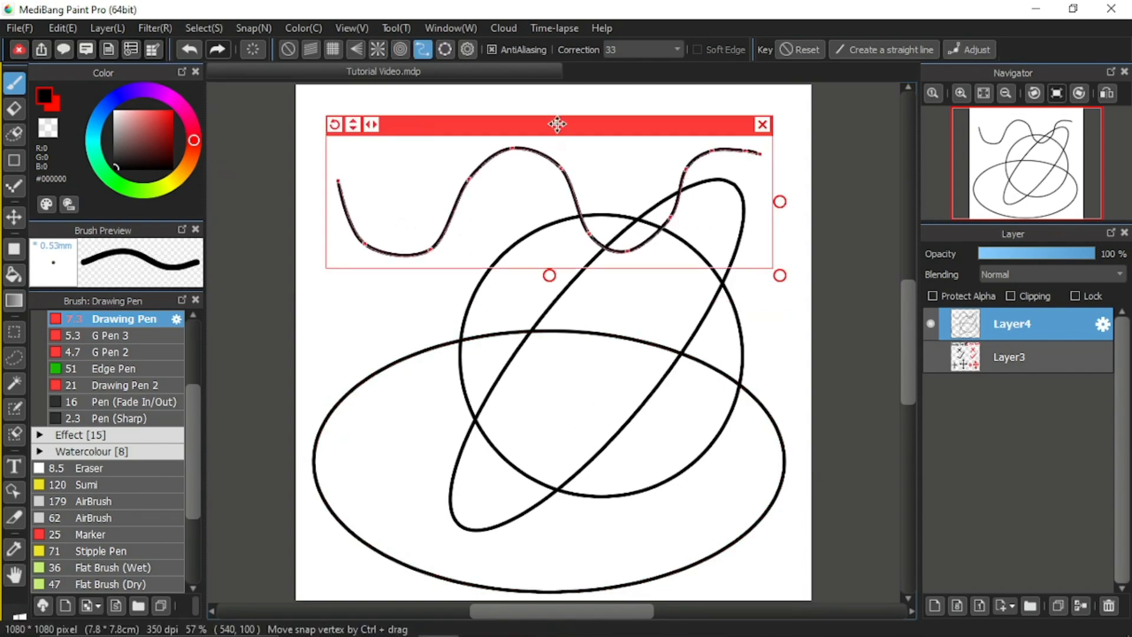
drag(557, 124, 567, 195)
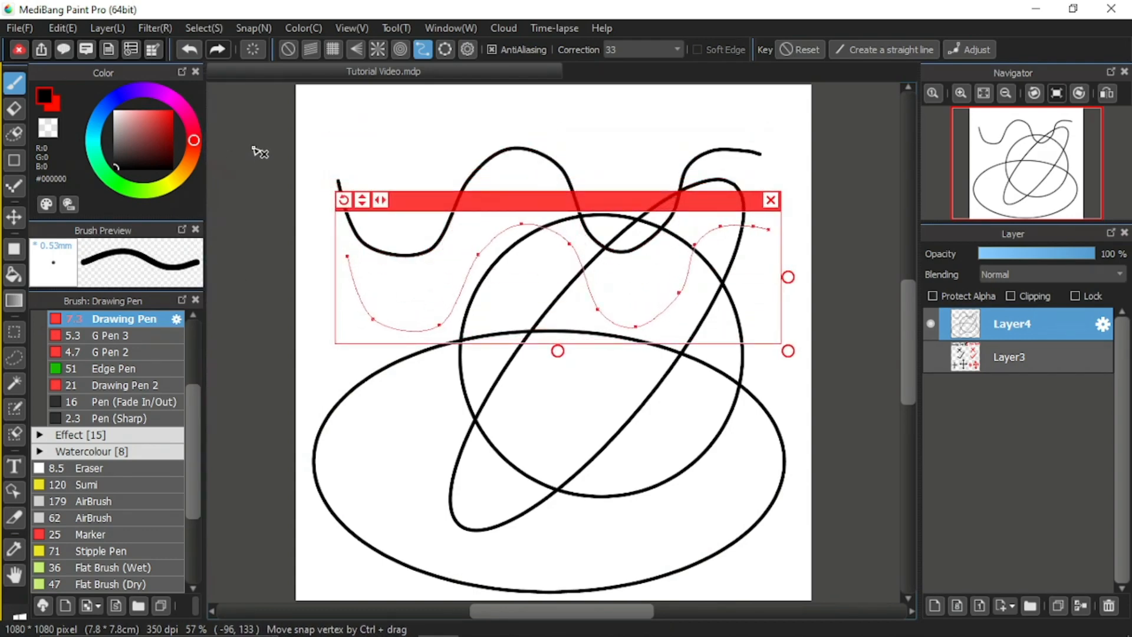
click(253, 27)
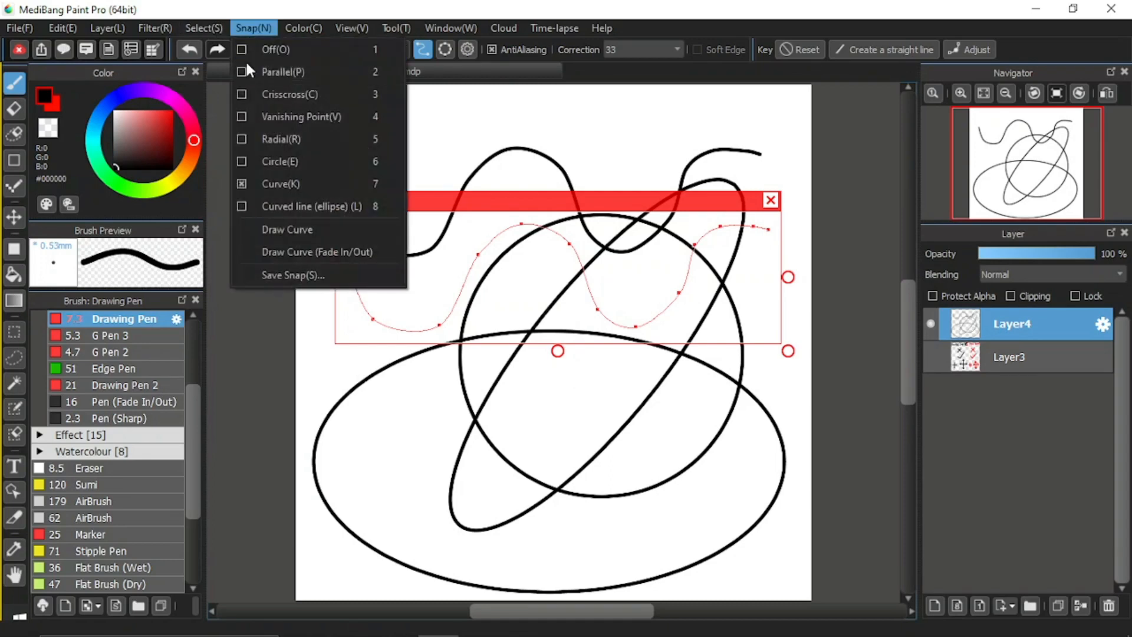
click(358, 253)
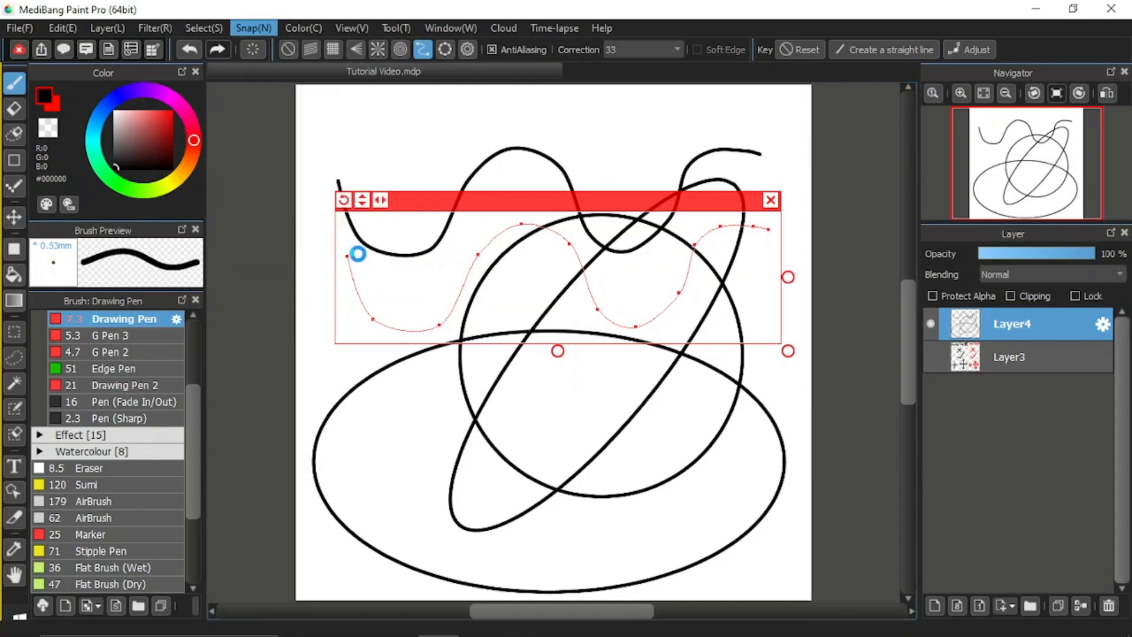
Step: Move the wavy guide below the second wave and stroke it with Draw Curve (Fade In/Out) using the Pen brush
drag(616, 191, 619, 261)
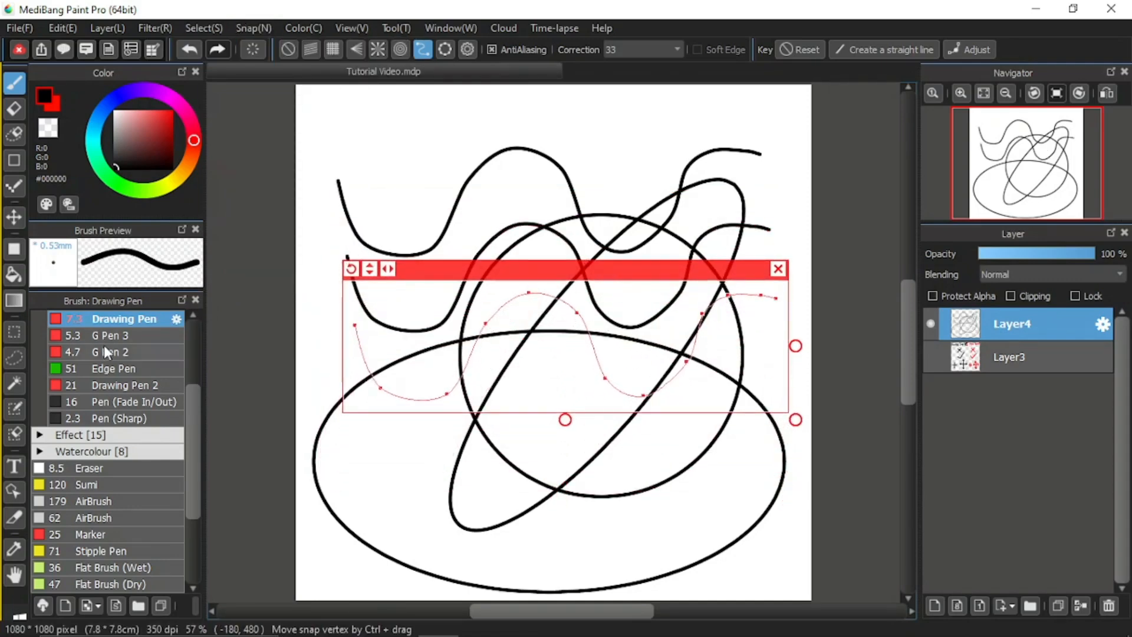
drag(190, 408, 196, 384)
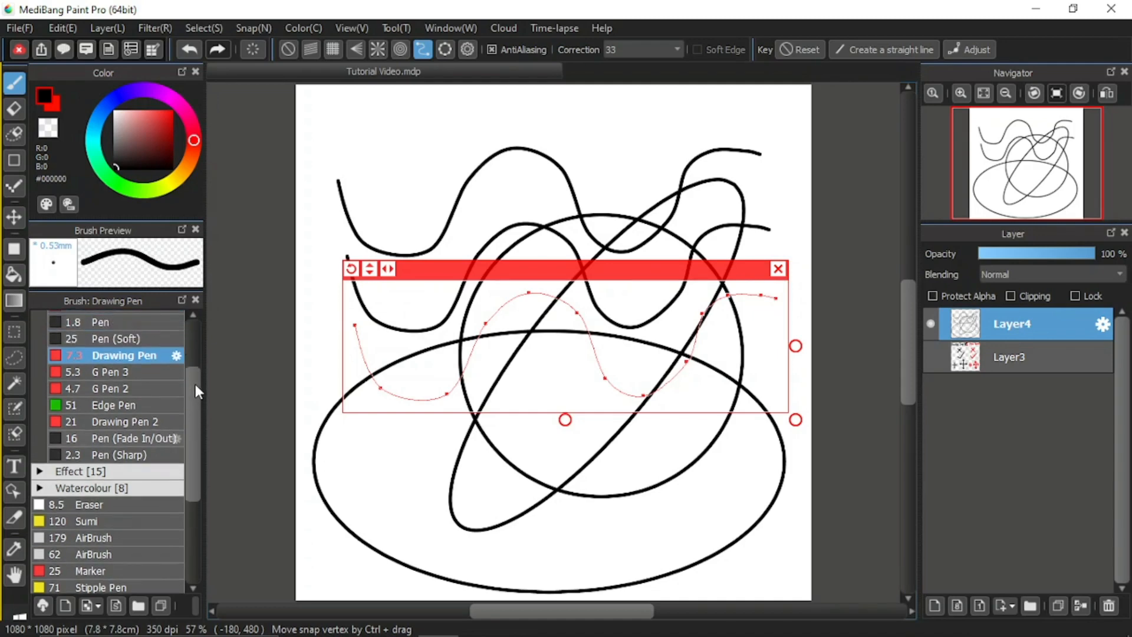
click(111, 324)
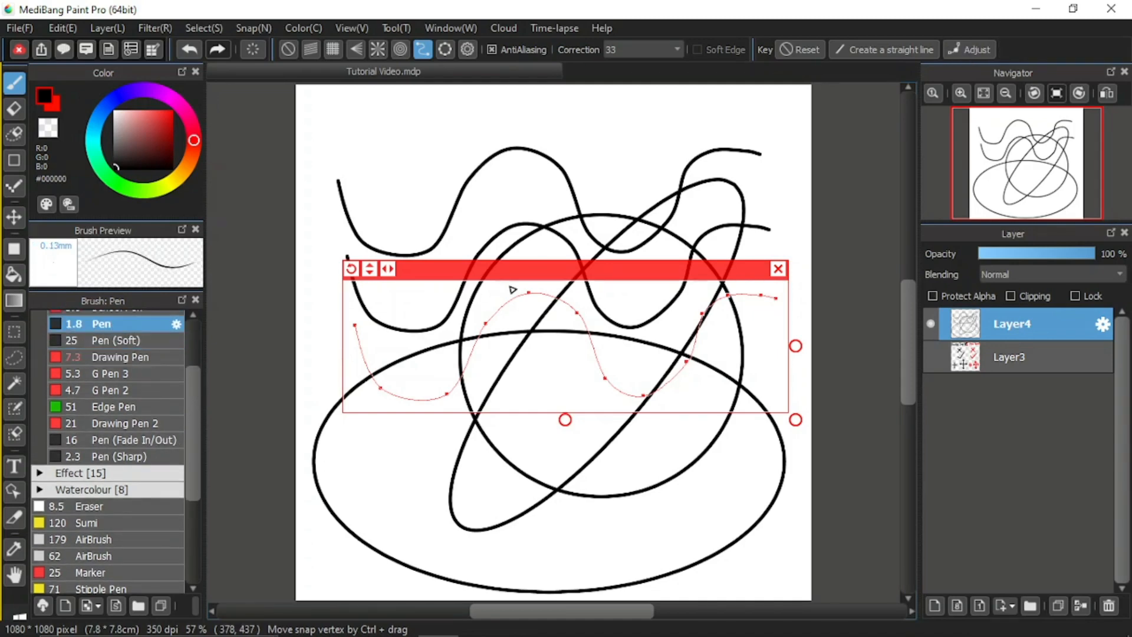
click(250, 29)
click(252, 255)
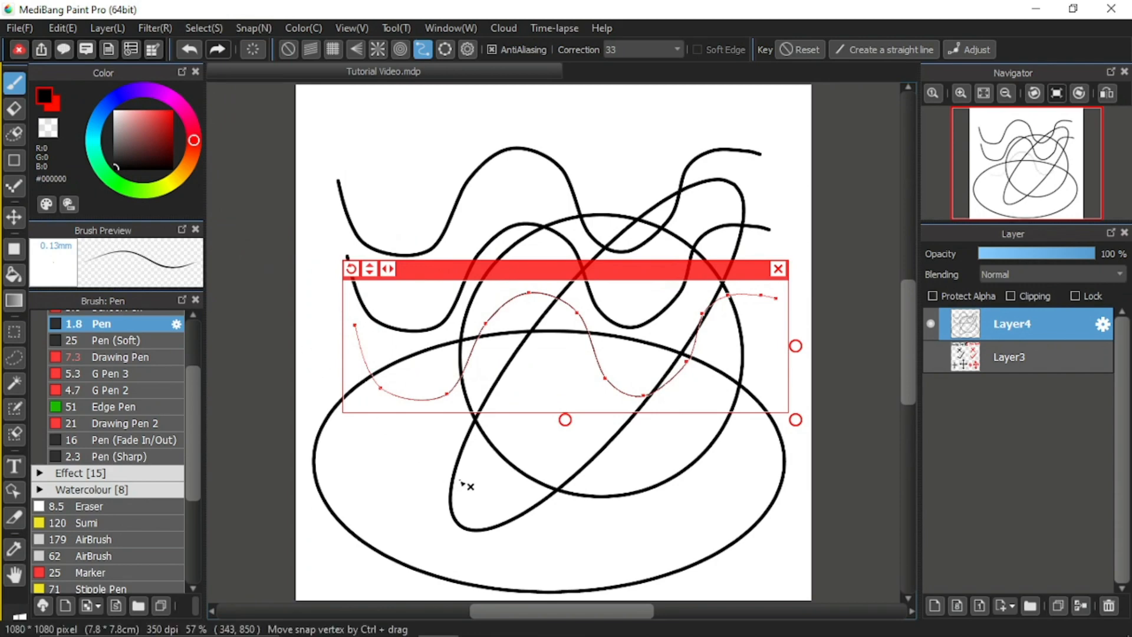
Step: Enlarge the Pen brush to 6.6, add a blank layer above Layer4, and hide Layer4
ctrl+alt+drag(447, 141, 457, 167)
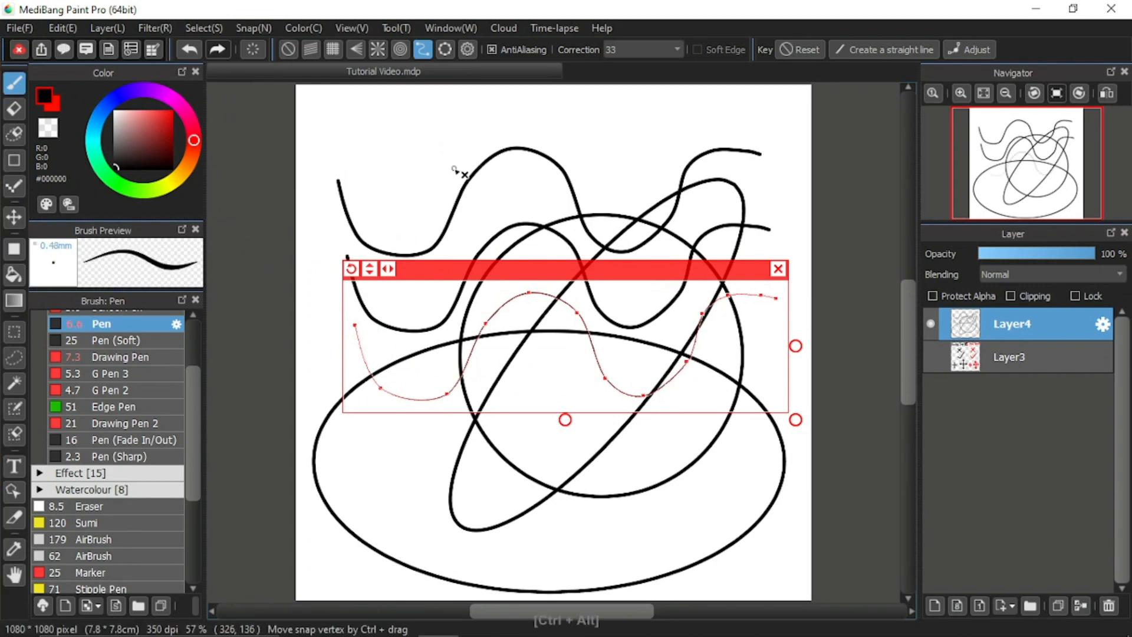
drag(487, 277, 506, 448)
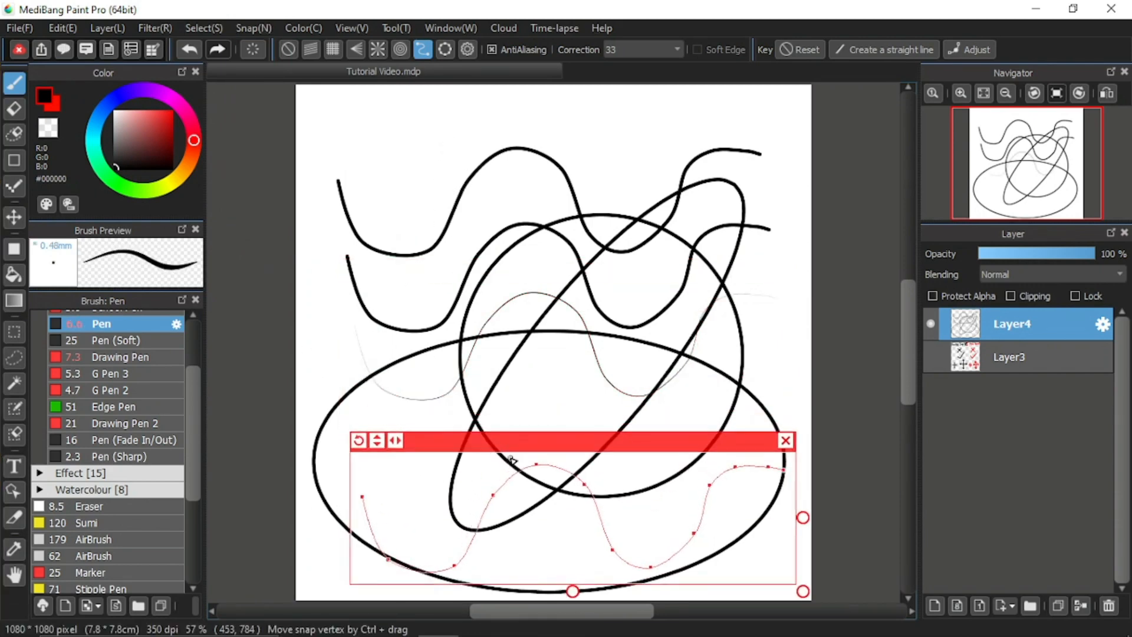
click(936, 606)
click(930, 356)
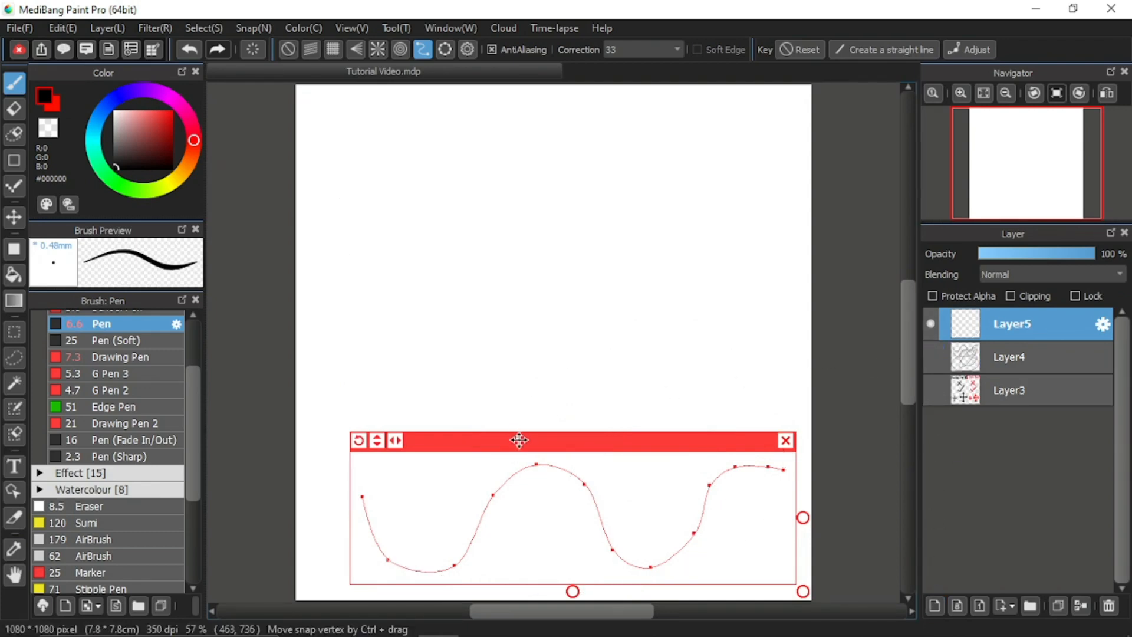
Step: Move the wavy guide to the upper canvas, enlarge the Pen brush to 11.3, and stroke the guide with Draw Curve (Fade In/Out)
drag(519, 440, 498, 180)
drag(425, 151, 437, 149)
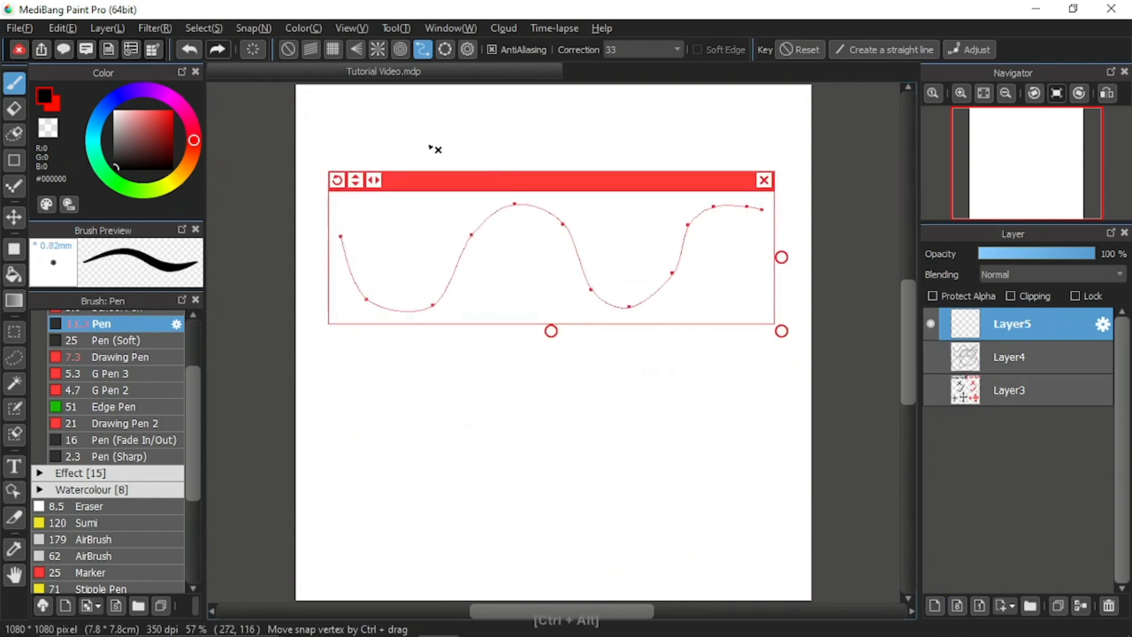
click(252, 28)
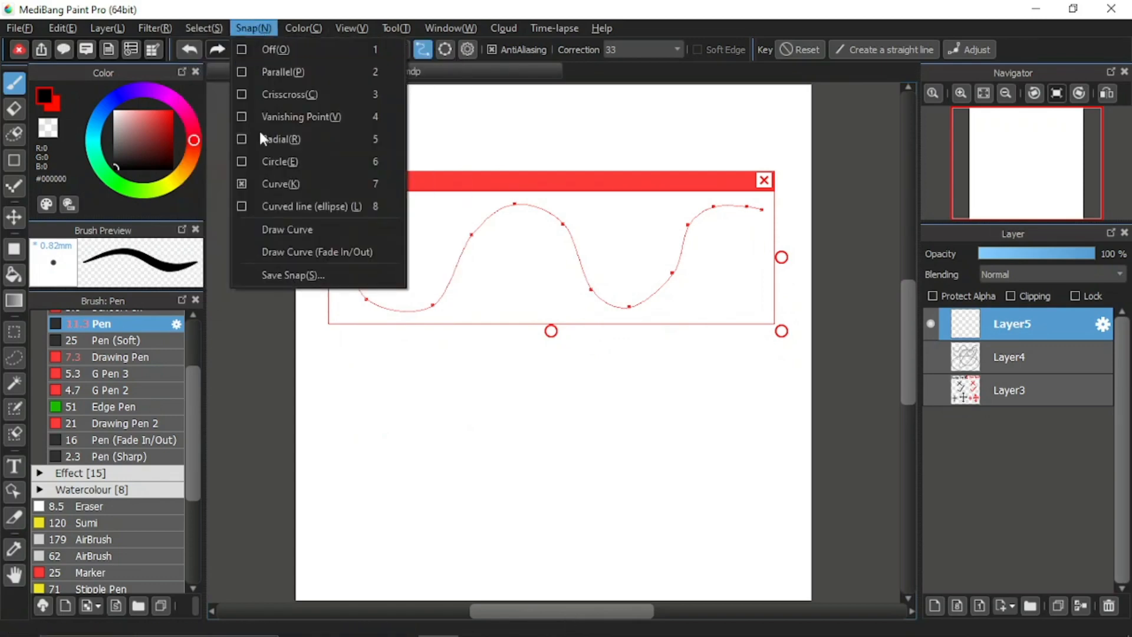
click(267, 252)
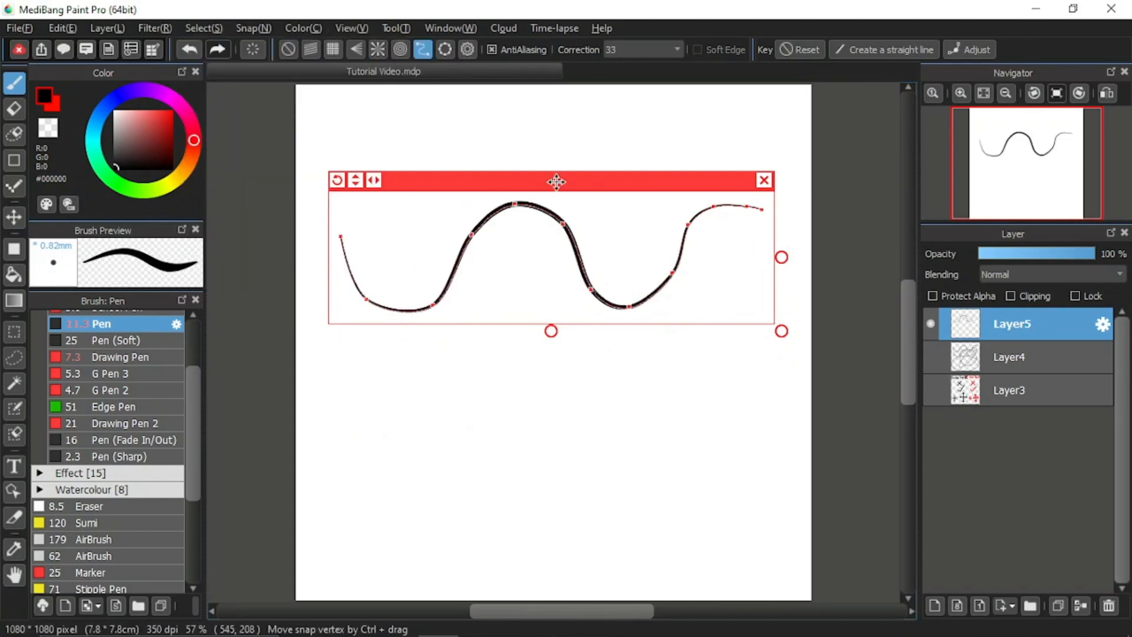
Step: Switch to the ellipse snap, place its guide below the wave, and stroke it with Draw Curve (Fade In/Out), finishing with snapping off
drag(557, 181, 542, 398)
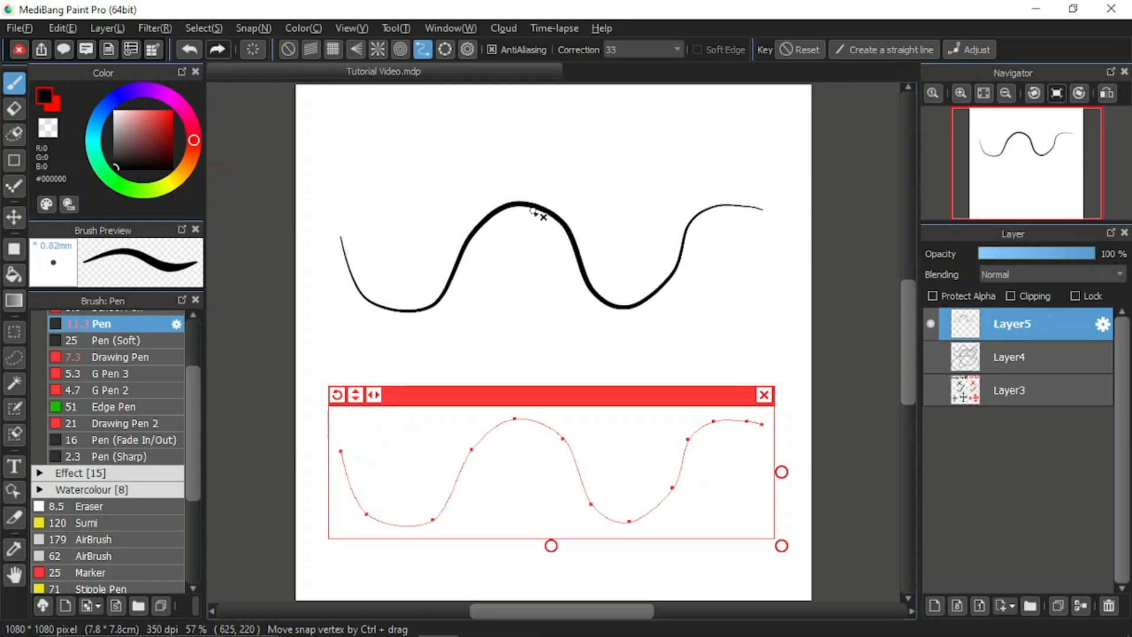
click(243, 28)
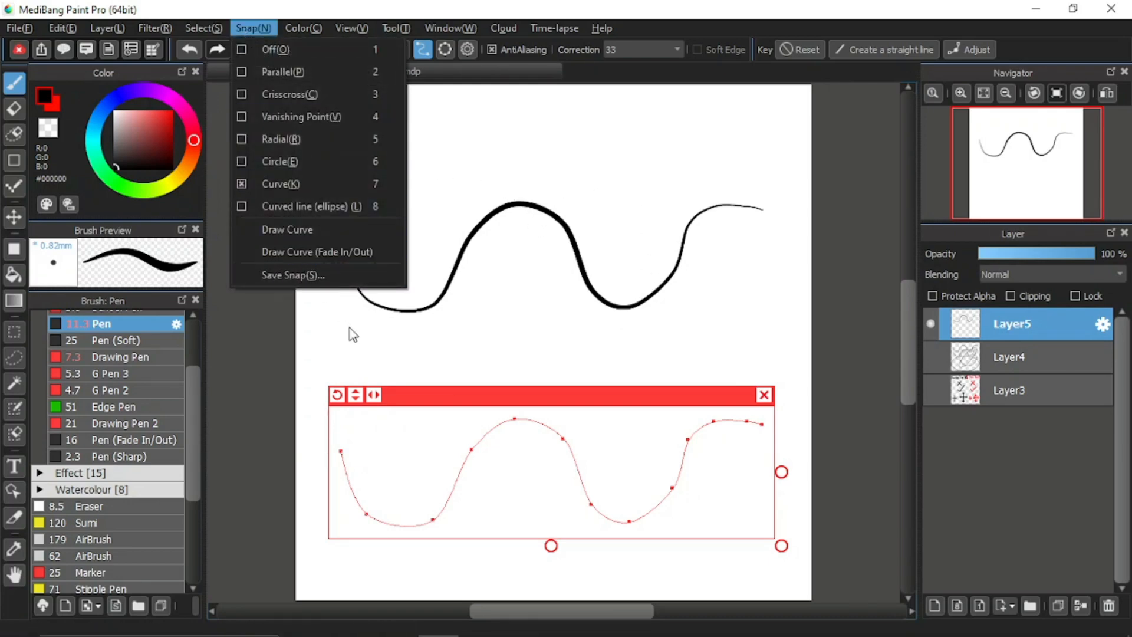
click(334, 206)
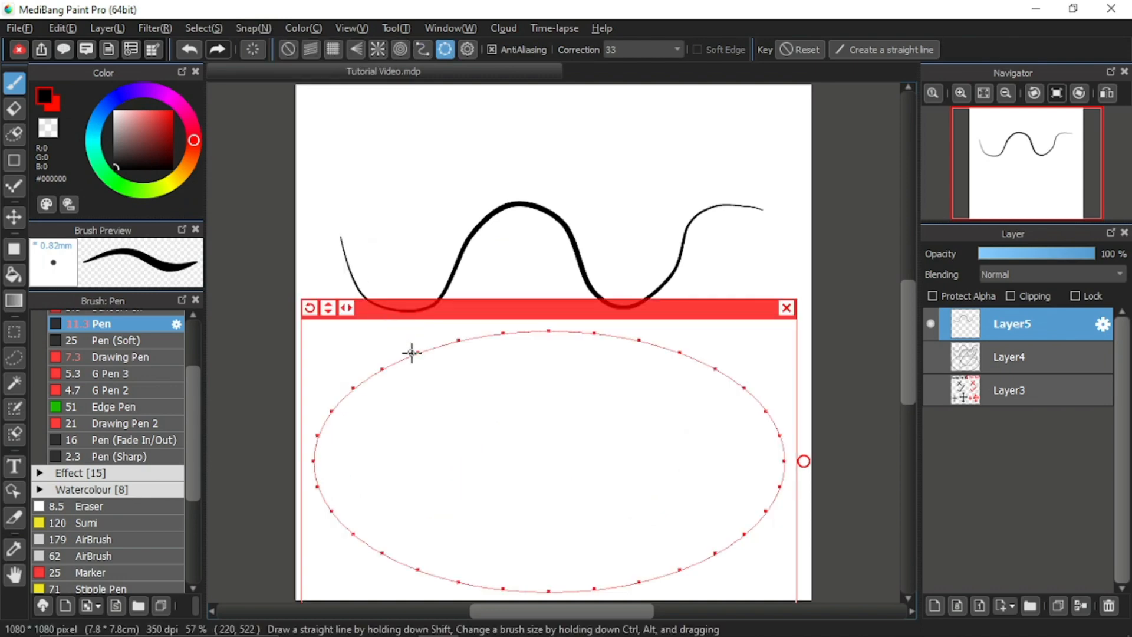
drag(565, 317, 566, 301)
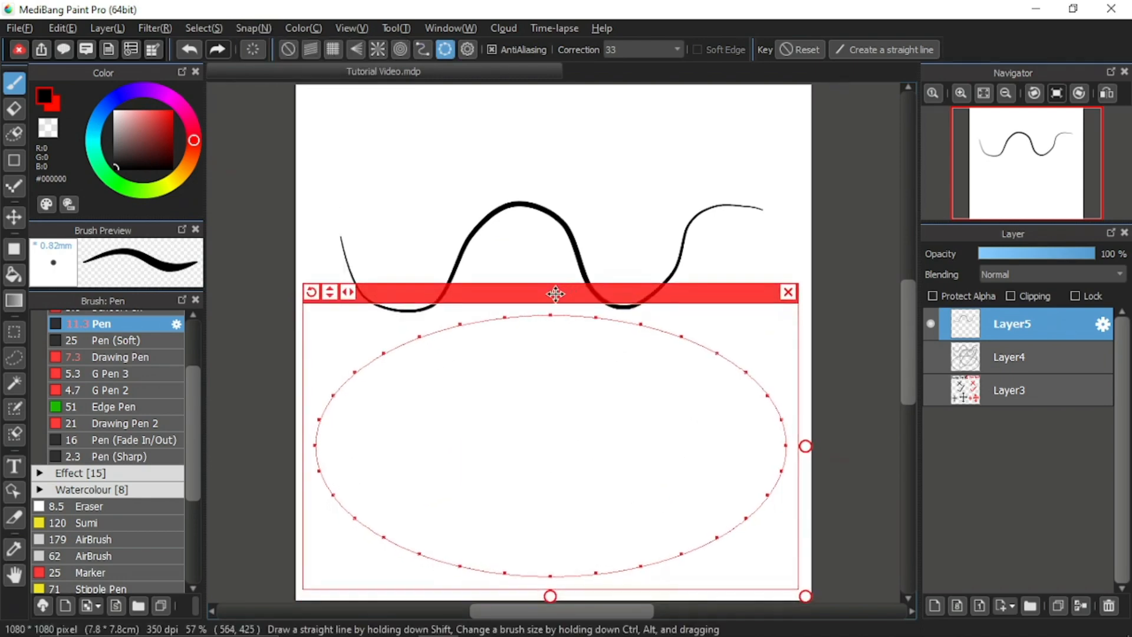
click(252, 28)
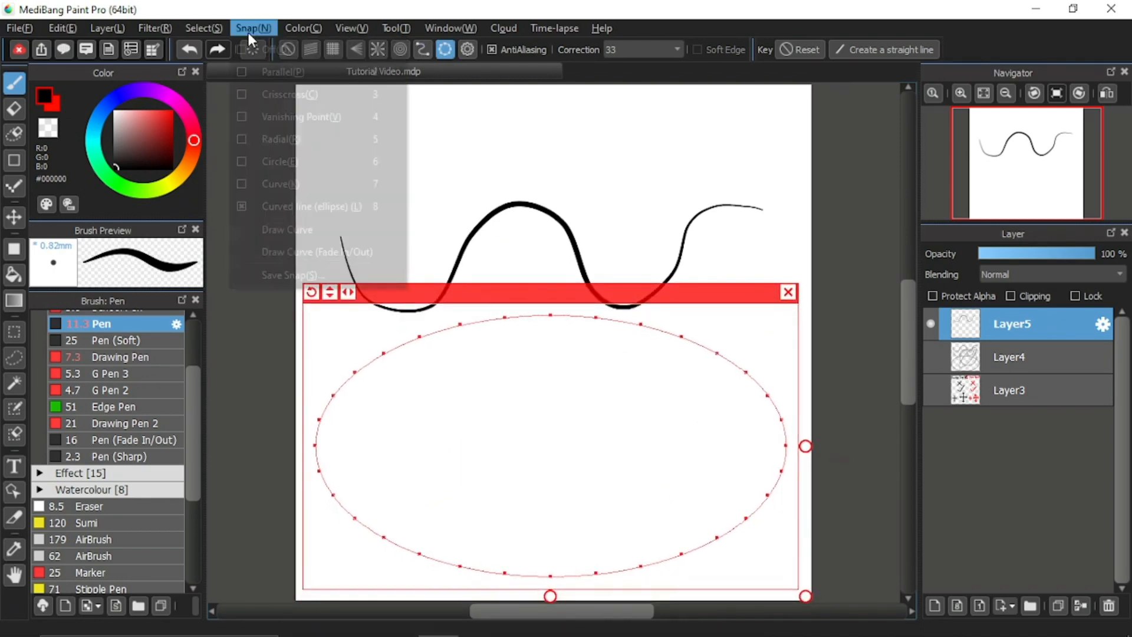
click(320, 253)
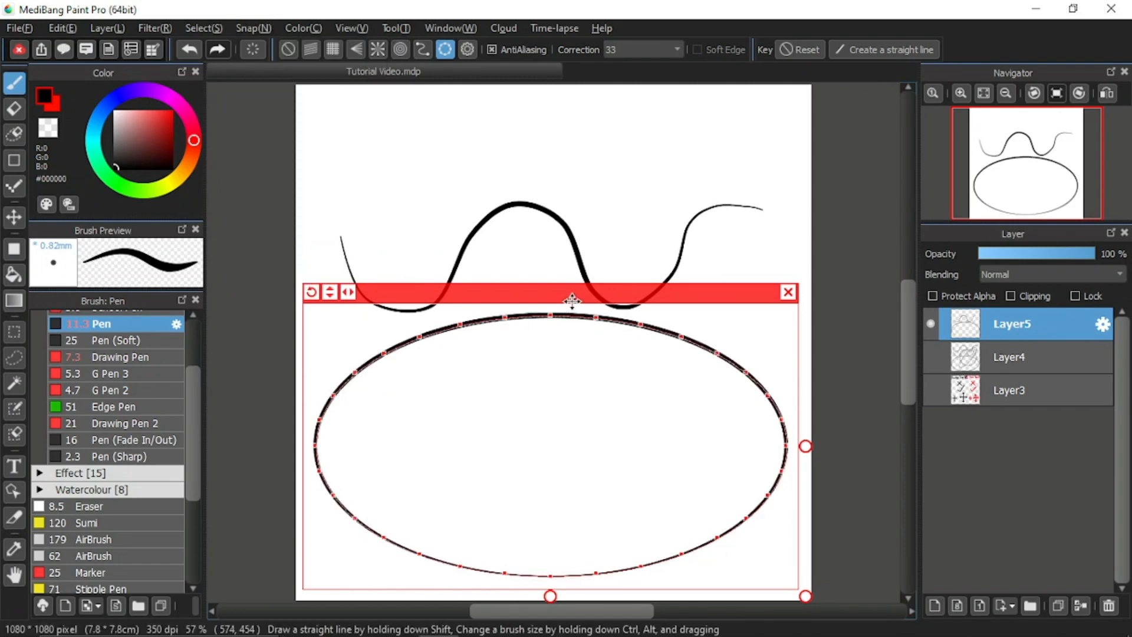
click(289, 50)
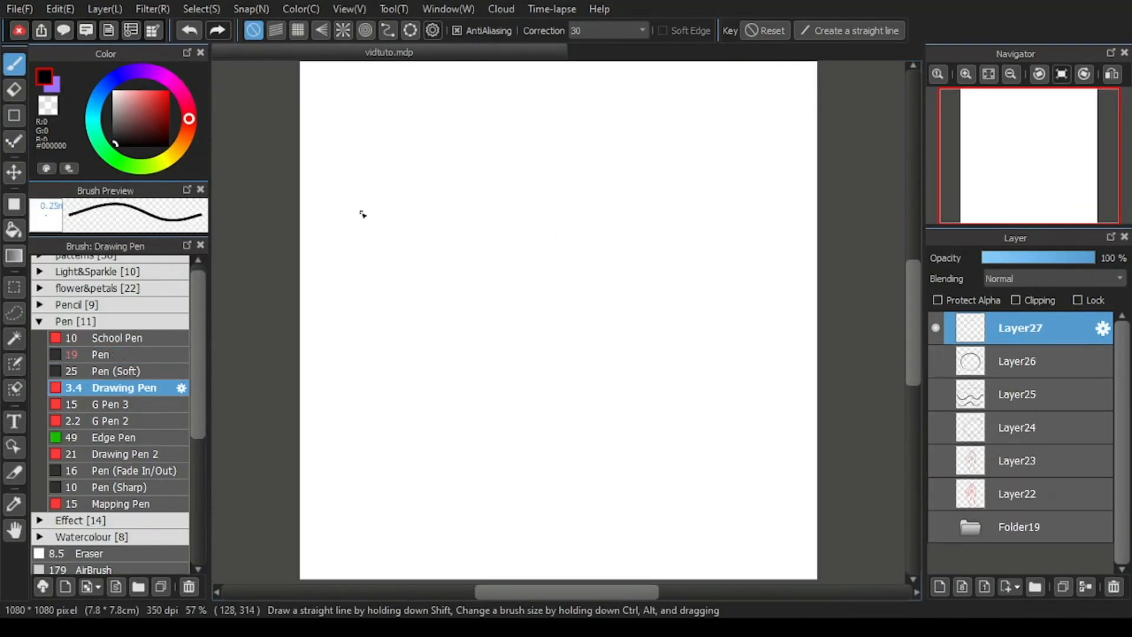
Step: On the blank canvas of vidtuto.mdp, place a wide, flat ellipse guide and trace it with the Drawing Pen as a hat brim
click(409, 30)
mouse_move(389, 273)
mouse_down()
mouse_move(426, 317)
mouse_move(857, 361)
mouse_up()
mouse_move(696, 260)
mouse_down()
mouse_move(638, 311)
mouse_move(789, 356)
mouse_move(566, 324)
mouse_up()
Step: Reshape the ellipse guide into a tall oval centred over the brim and trace its upper arc as the hat's crown
drag(819, 368, 691, 368)
drag(565, 431, 568, 532)
drag(627, 205, 597, 128)
drag(662, 452, 713, 495)
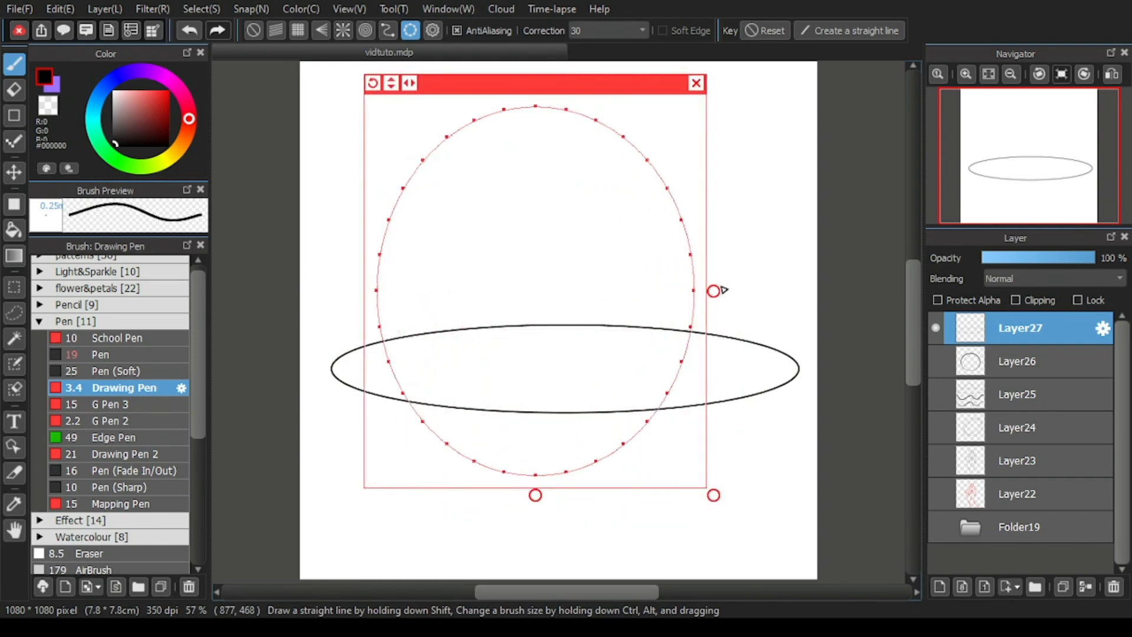
drag(654, 83, 682, 148)
drag(405, 365, 870, 356)
Step: Flatten the widened ellipse guide and trace its lower arc at two heights across the crown as the hat band's edges
drag(562, 560, 562, 439)
drag(654, 273, 658, 218)
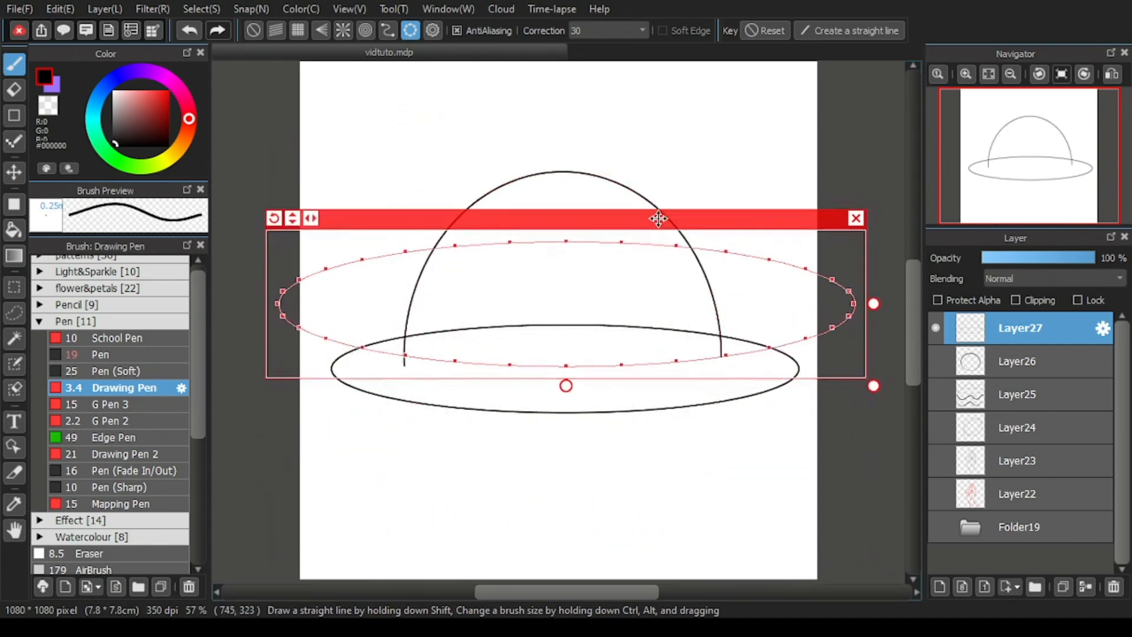
mouse_move(726, 356)
mouse_down()
mouse_move(523, 389)
mouse_move(405, 357)
mouse_up()
drag(638, 217, 638, 175)
drag(720, 324, 466, 332)
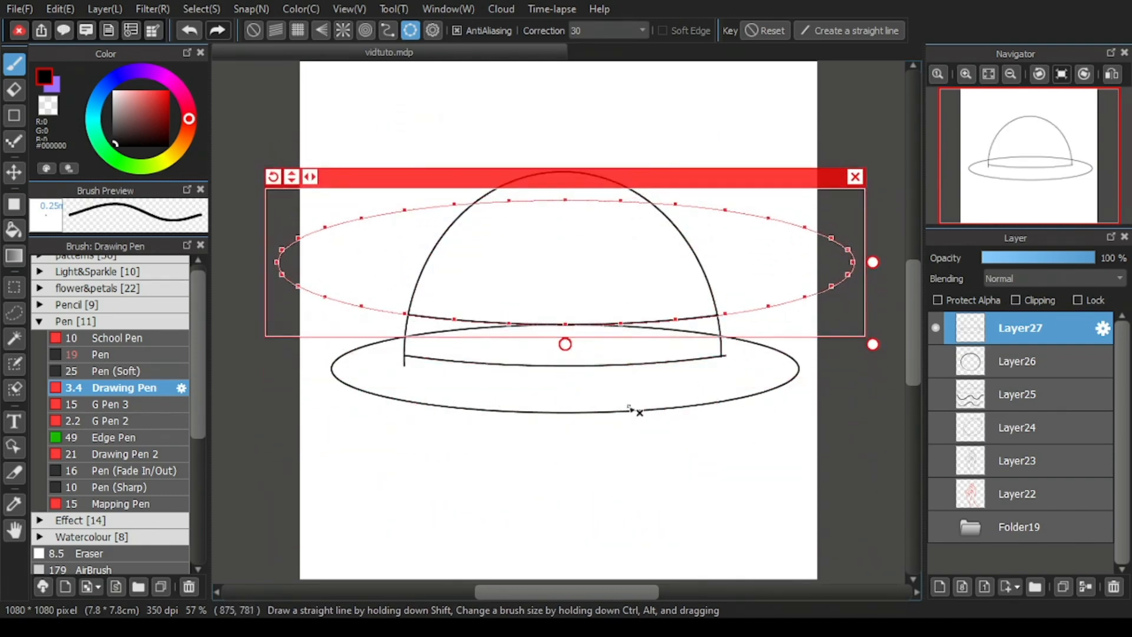
Step: Turn snapping off and erase the overshooting crown line and the brim's back edge where it crosses the band
click(254, 30)
click(14, 90)
scroll(423, 366, up, 7)
drag(374, 375, 374, 349)
mouse_move(388, 295)
mouse_down()
mouse_move(523, 279)
mouse_move(702, 270)
mouse_up()
scroll(574, 267, down, 6)
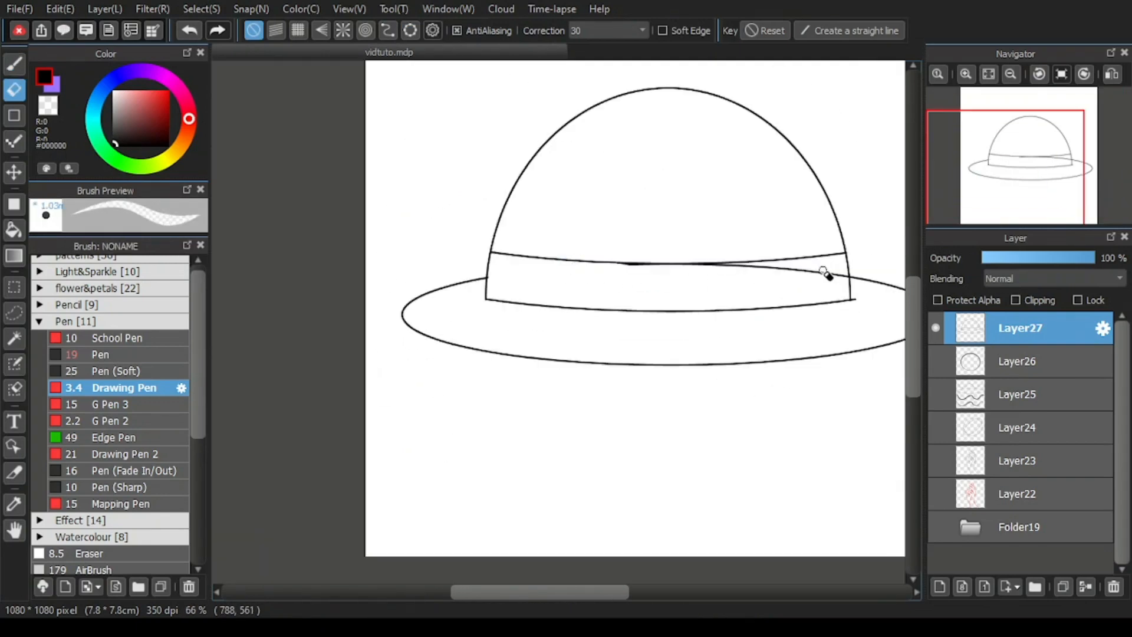
scroll(825, 271, up, 4)
mouse_move(878, 286)
mouse_down()
mouse_move(666, 268)
mouse_move(472, 259)
mouse_up()
scroll(639, 268, down, 4)
Step: Redraw the damaged stretch of the band's upper edge along the ellipse snap and touch up the line with the Eraser
click(14, 63)
click(411, 30)
scroll(528, 225, up, 3)
drag(708, 206, 496, 229)
scroll(579, 229, down, 1)
click(253, 30)
click(14, 89)
scroll(423, 214, up, 1)
scroll(629, 313, down, 4)
Step: Draw a short freehand accent line inside the brim's left tip with the Drawing Pen
click(14, 64)
scroll(631, 341, up, 4)
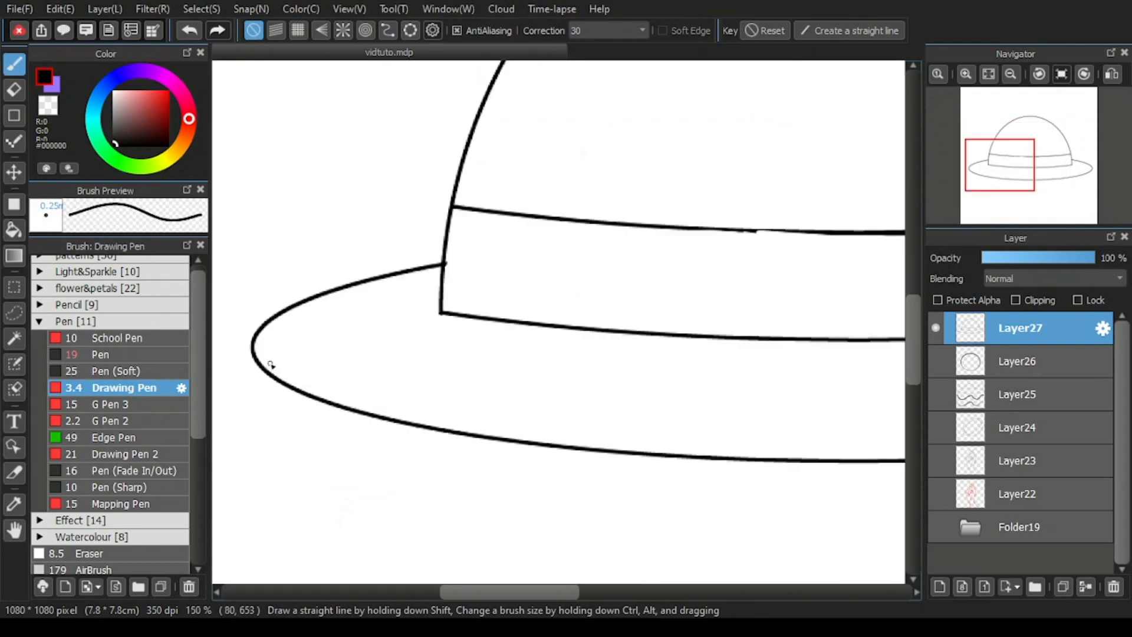
scroll(312, 357, up, 1)
drag(313, 357, 286, 384)
click(15, 90)
click(15, 64)
drag(243, 342, 280, 372)
scroll(459, 391, down, 3)
Step: Fit the ellipse guide inside the brim, trace a contour along its front edge, and erase gaps to break up the line
click(410, 30)
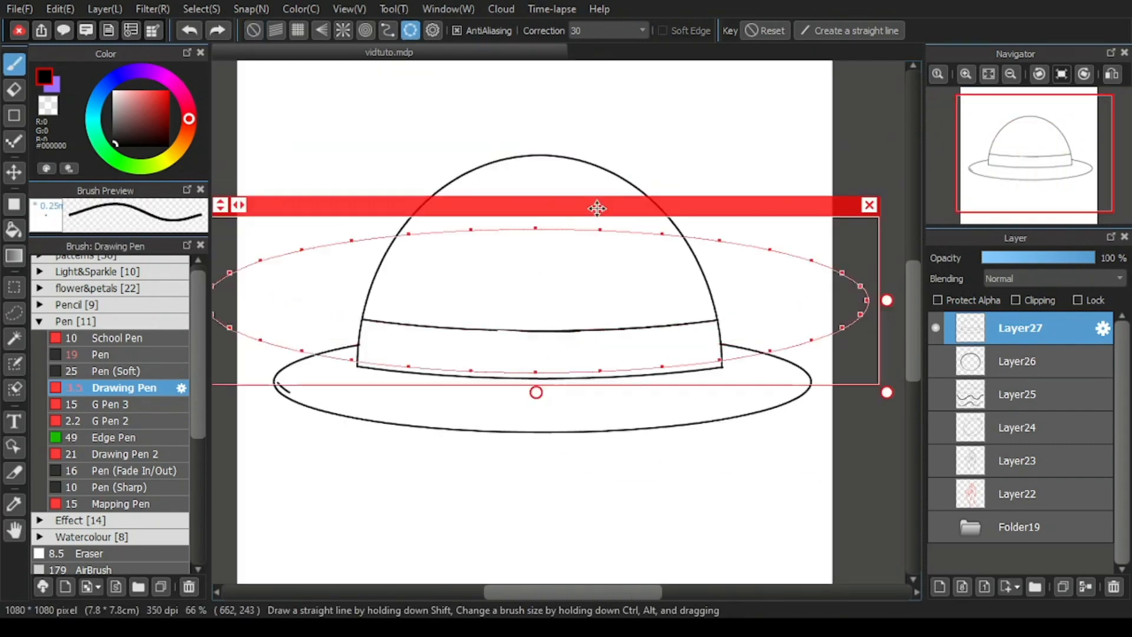
drag(596, 207, 595, 257)
drag(885, 352, 840, 355)
drag(610, 263, 619, 263)
click(834, 261)
click(14, 90)
drag(695, 408, 567, 423)
Step: Add short freehand hatching strokes with the Drawing Pen on both sides of the crown and across the brim
click(15, 64)
scroll(454, 331, down, 2)
scroll(465, 218, up, 2)
mouse_move(471, 207)
mouse_down()
mouse_move(427, 244)
mouse_move(458, 256)
mouse_up()
drag(513, 225, 479, 257)
drag(512, 176, 471, 206)
drag(514, 189, 481, 210)
drag(409, 267, 398, 289)
drag(423, 268, 411, 288)
scroll(442, 180, down, 2)
drag(666, 265, 675, 289)
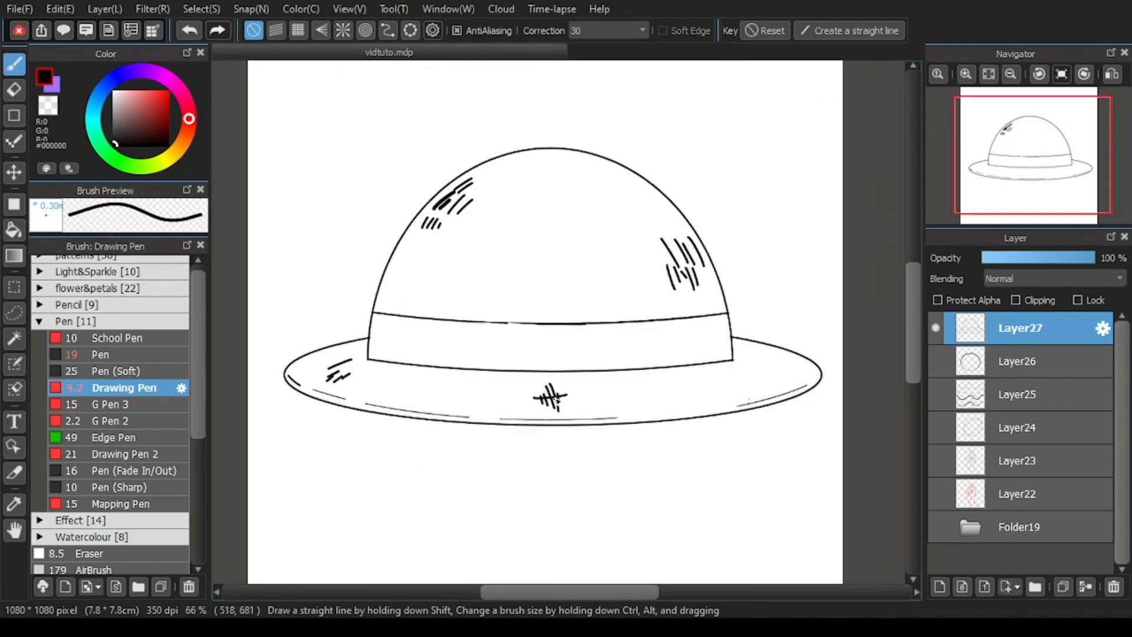
drag(768, 368, 743, 382)
Step: Fill the hat band with black and move the whole hat to the upper part of the canvas
scroll(553, 325, down, 2)
scroll(552, 344, up, 2)
click(14, 230)
click(575, 342)
scroll(580, 348, down, 1)
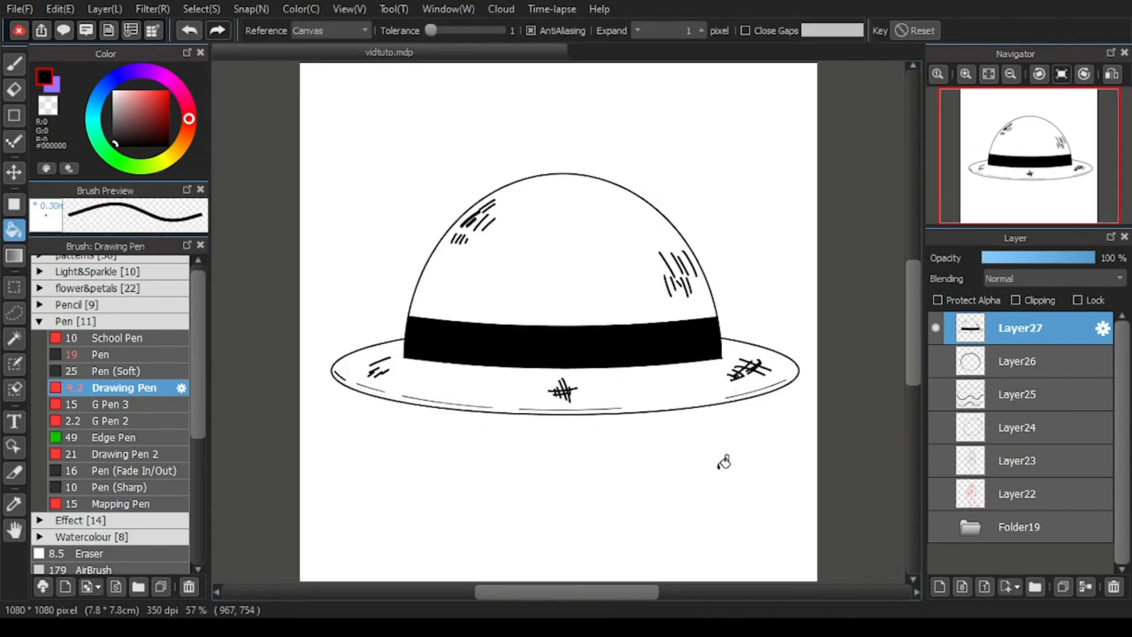
click(14, 172)
drag(449, 259, 447, 165)
Step: Activate the ellipse snap, move its guide below the hat, and trace it as the outer rim of a plate
click(14, 64)
click(410, 30)
drag(644, 262, 639, 392)
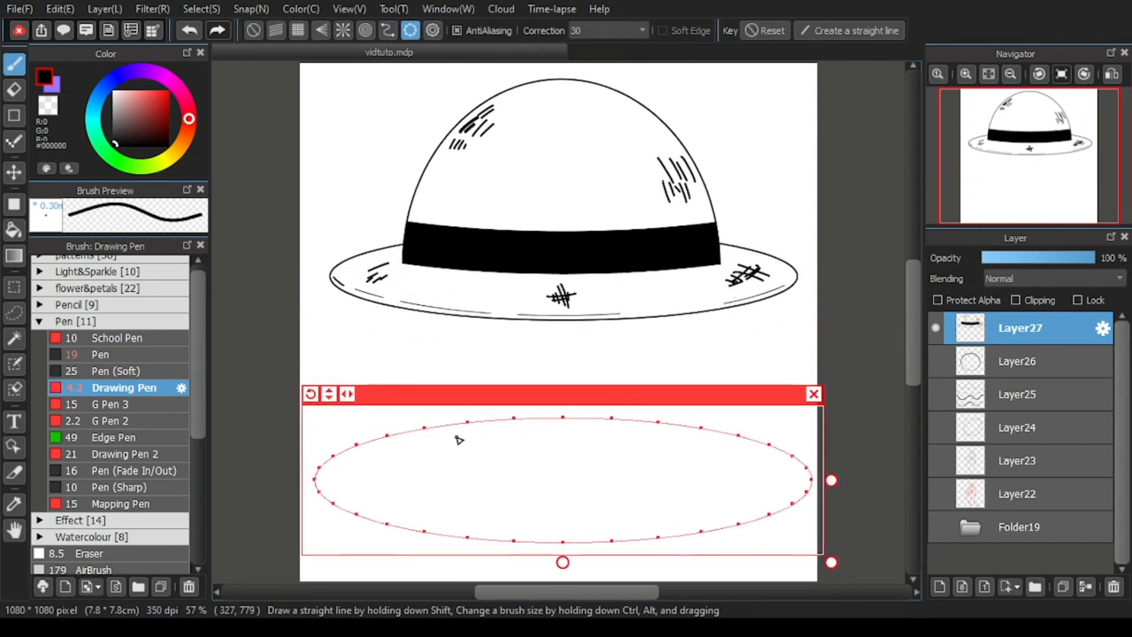
mouse_move(481, 427)
mouse_down()
mouse_move(682, 451)
mouse_move(481, 413)
mouse_up()
Step: Shrink the ellipse guide inside the plate's outer rim and trace broken inner rim lines along it
drag(831, 561, 805, 555)
drag(624, 400, 621, 394)
drag(377, 444, 345, 486)
mouse_move(358, 497)
mouse_down()
mouse_move(488, 527)
mouse_move(740, 508)
mouse_up()
drag(782, 486, 750, 444)
Step: Lower the ellipse guide and trace its bottom arc as the plate's base, closing the guide and joining the base to the rim
drag(685, 392, 682, 321)
scroll(666, 333, down, 2)
scroll(625, 501, up, 3)
drag(637, 230, 641, 346)
drag(437, 452, 764, 470)
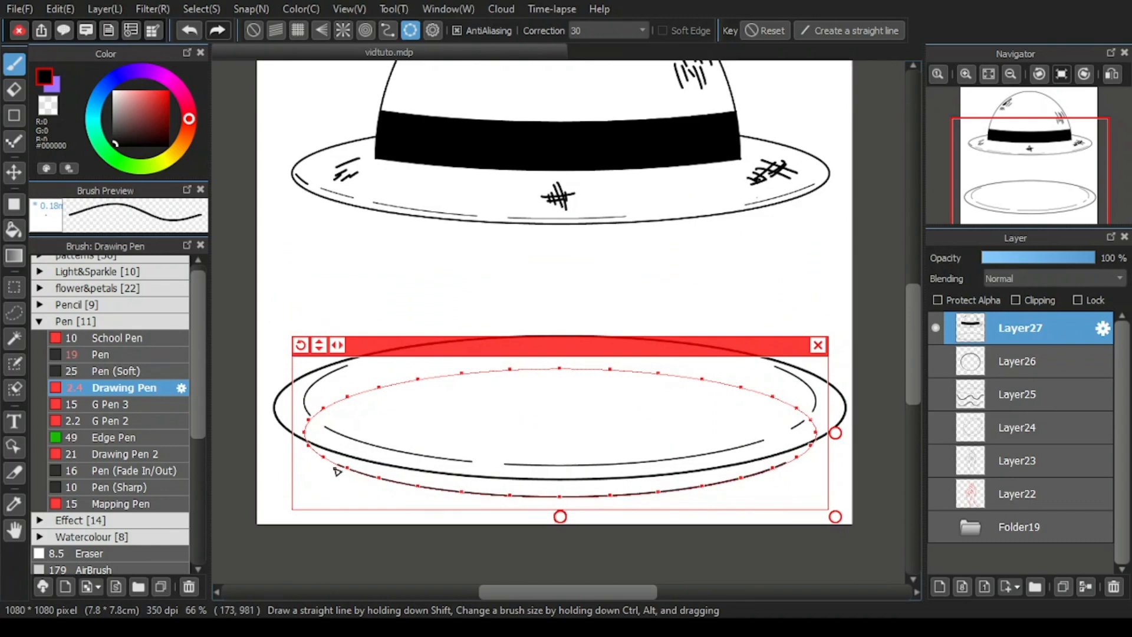
scroll(819, 460, up, 6)
click(837, 232)
scroll(762, 398, down, 3)
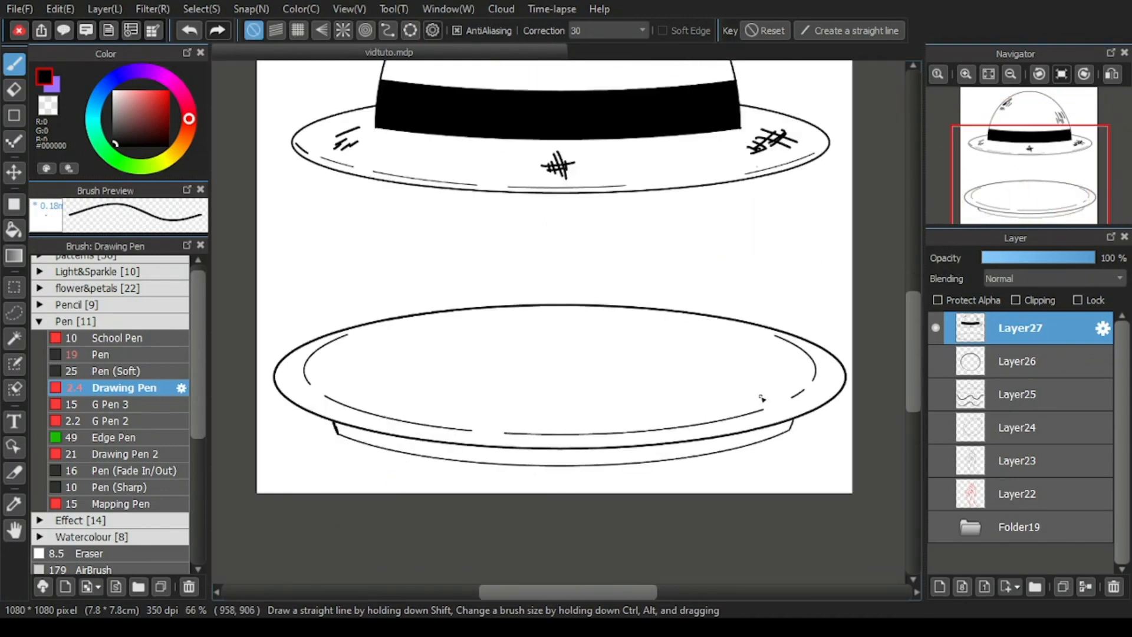
Step: Draw freehand contour and shading strokes inside the plate, undoing a misplaced one along the way
drag(378, 339, 441, 324)
drag(473, 325, 490, 323)
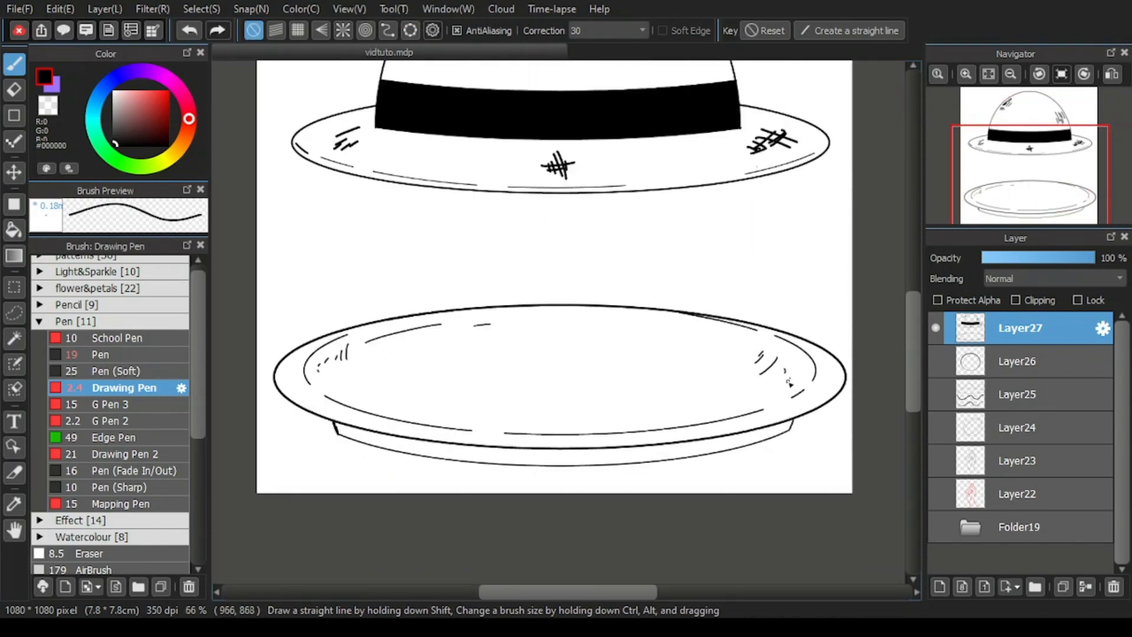
drag(449, 412, 491, 417)
scroll(654, 522, down, 1)
key(ctrl+z)
mouse_move(658, 371)
mouse_down()
mouse_move(609, 393)
mouse_move(621, 394)
mouse_up()
Step: Add short freehand shadow hatching beneath both sides of the plate's base and fit the whole canvas in view
scroll(787, 392, down, 1)
scroll(522, 449, up, 1)
drag(564, 442, 544, 454)
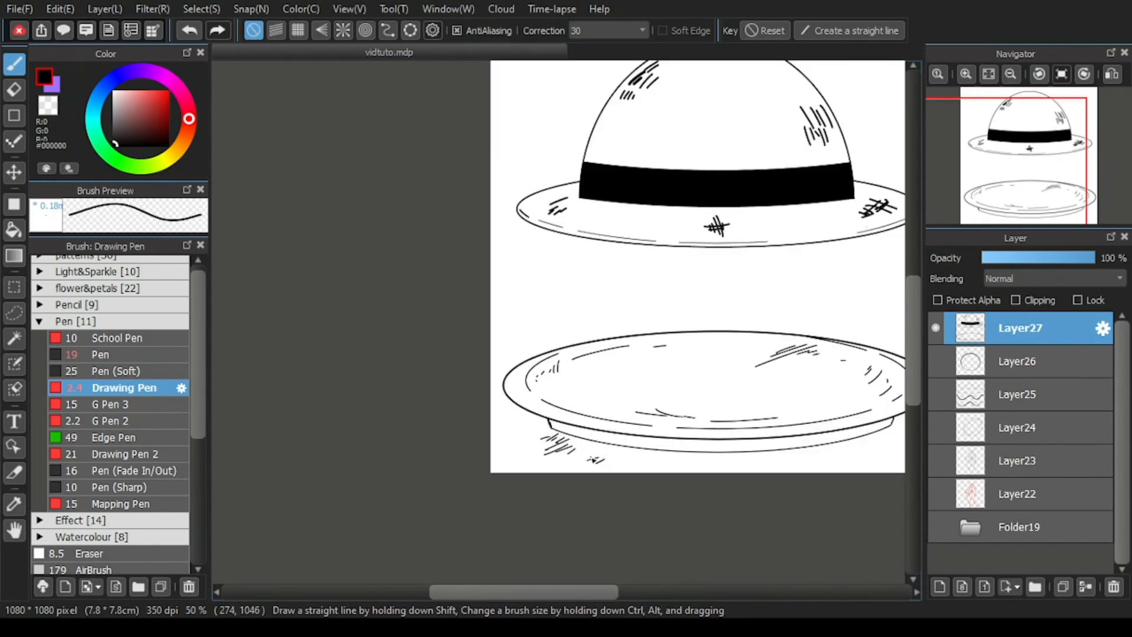
drag(887, 445, 877, 450)
drag(890, 444, 895, 450)
scroll(884, 447, down, 2)
click(989, 74)
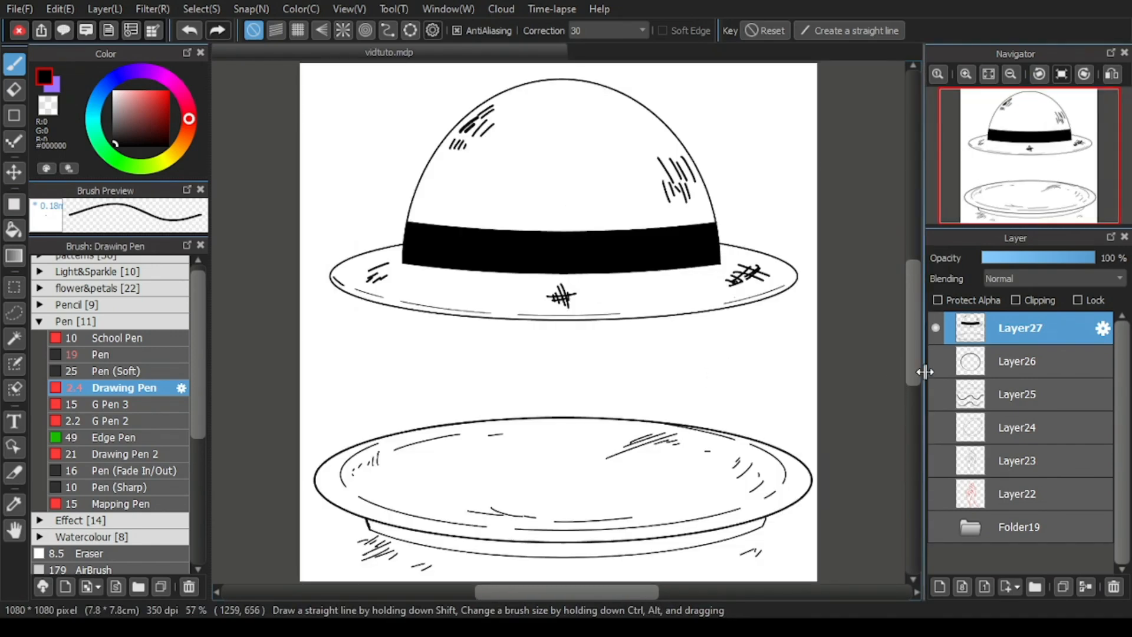